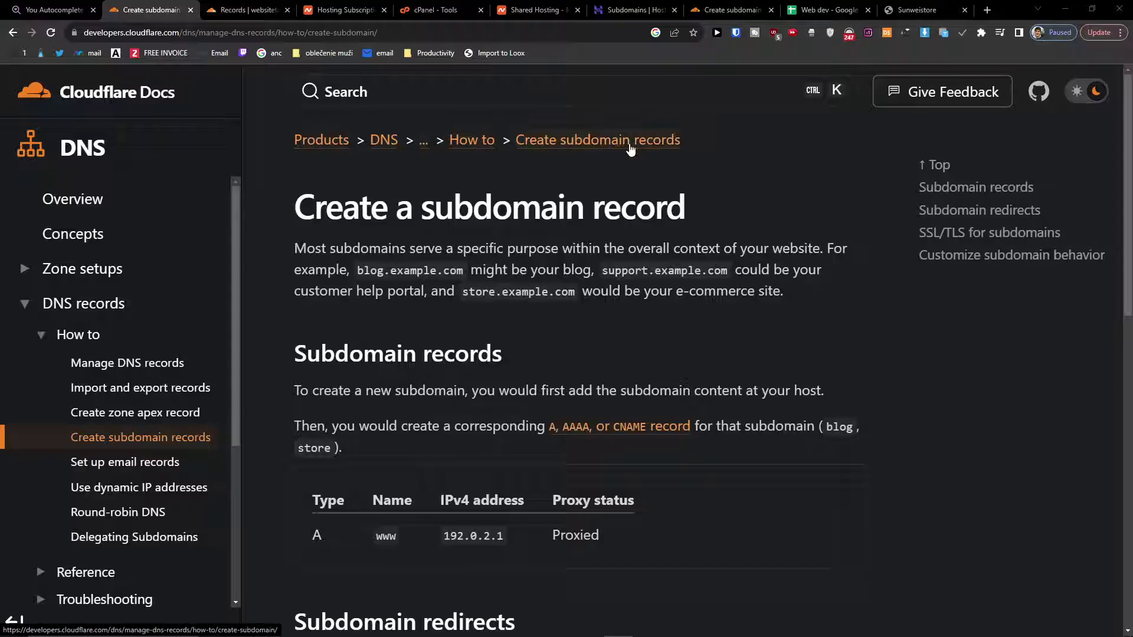
scroll(550, 168, down, 1)
mouse_move(398, 276)
scroll(461, 389, down, 1)
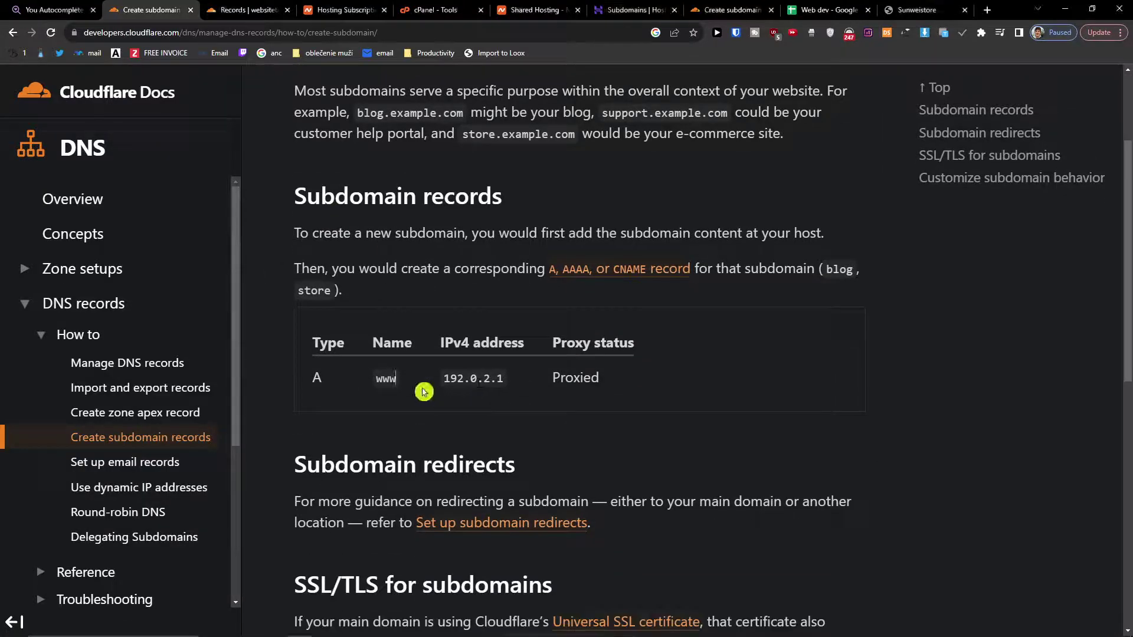
drag(443, 379, 520, 380)
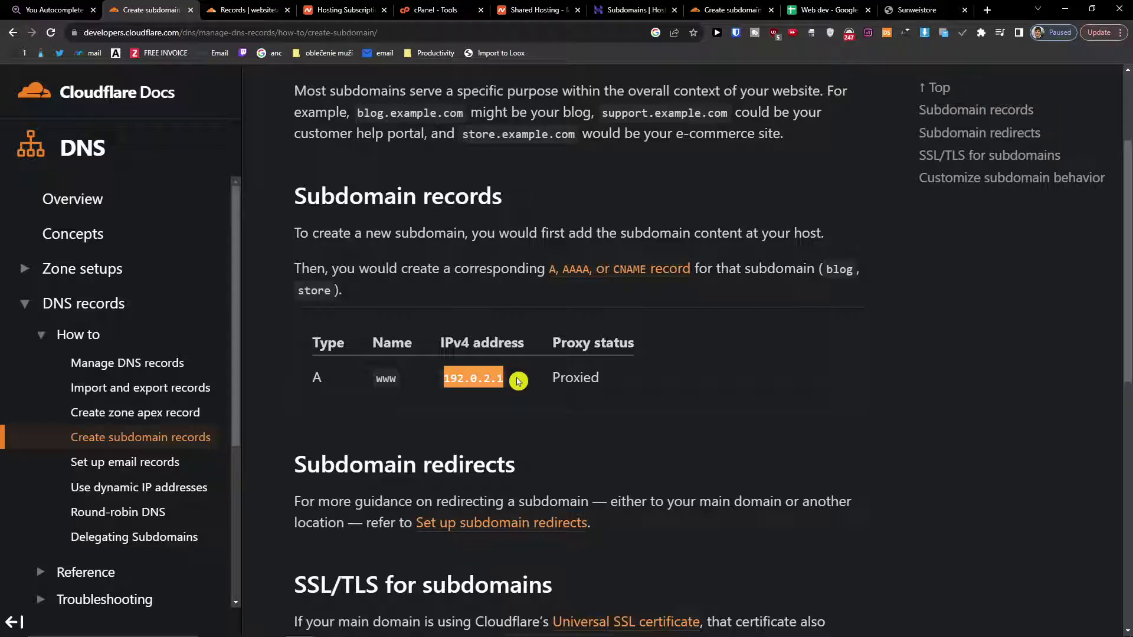
scroll(519, 382, up, 1)
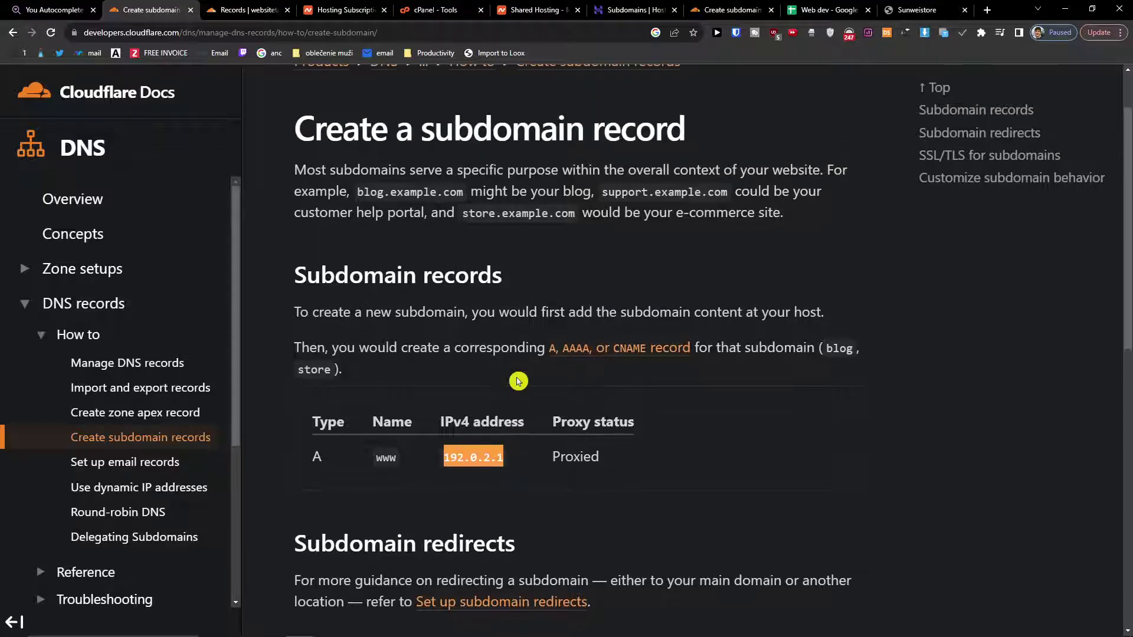
Step: Open Namecheap's Stellar hosting details for websitetaoishere.com and select server IP 66.29.146.99
click(328, 7)
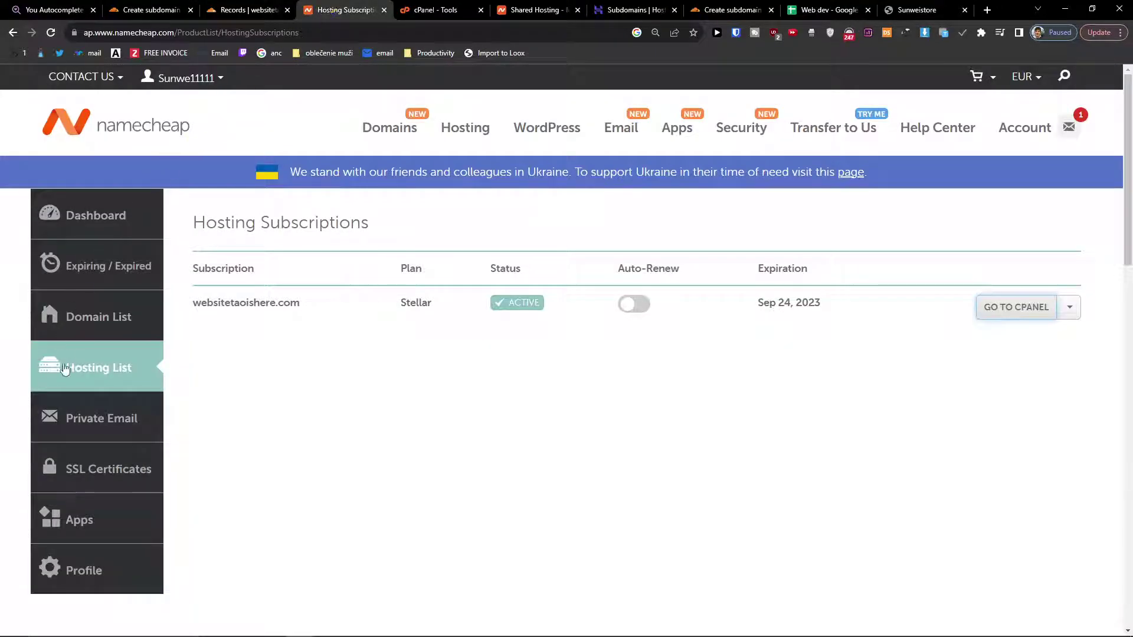
click(82, 378)
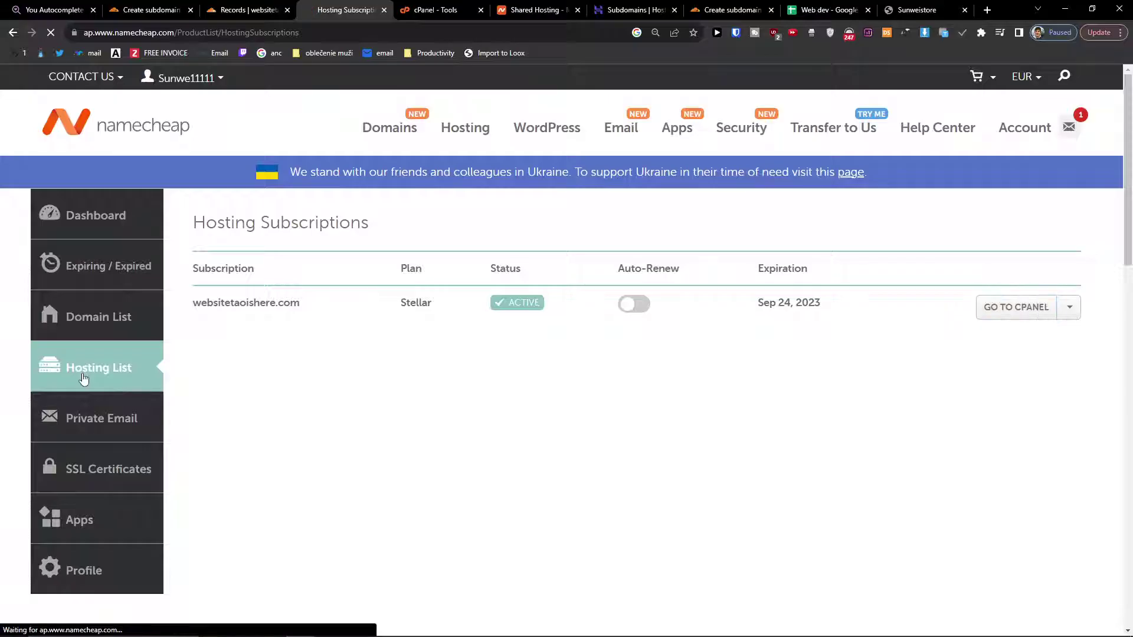
click(1069, 307)
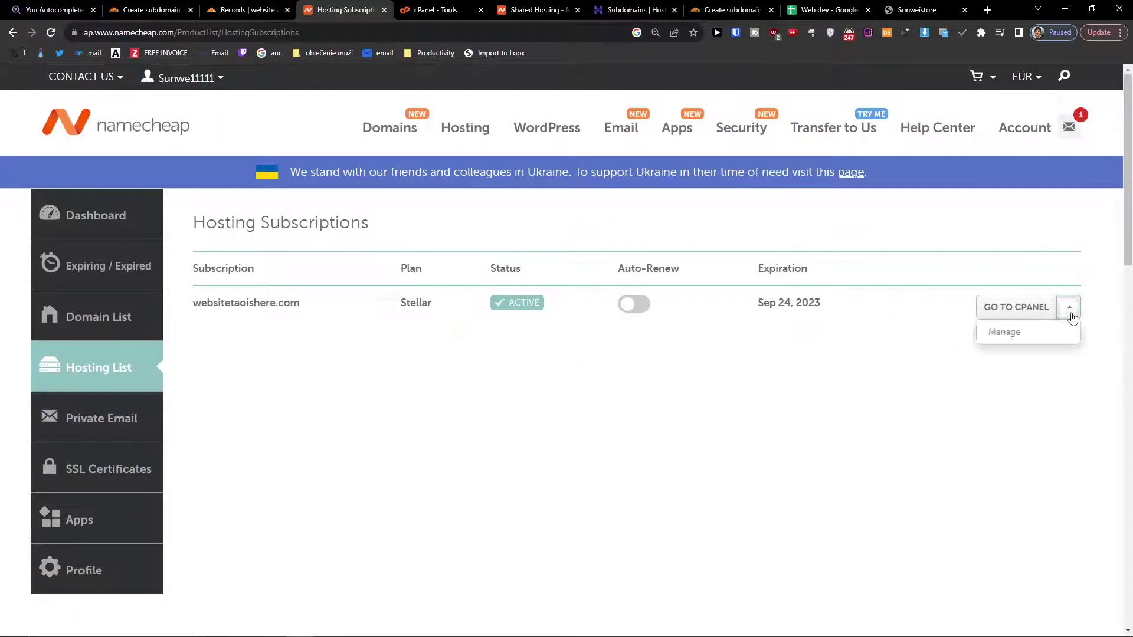
click(1063, 334)
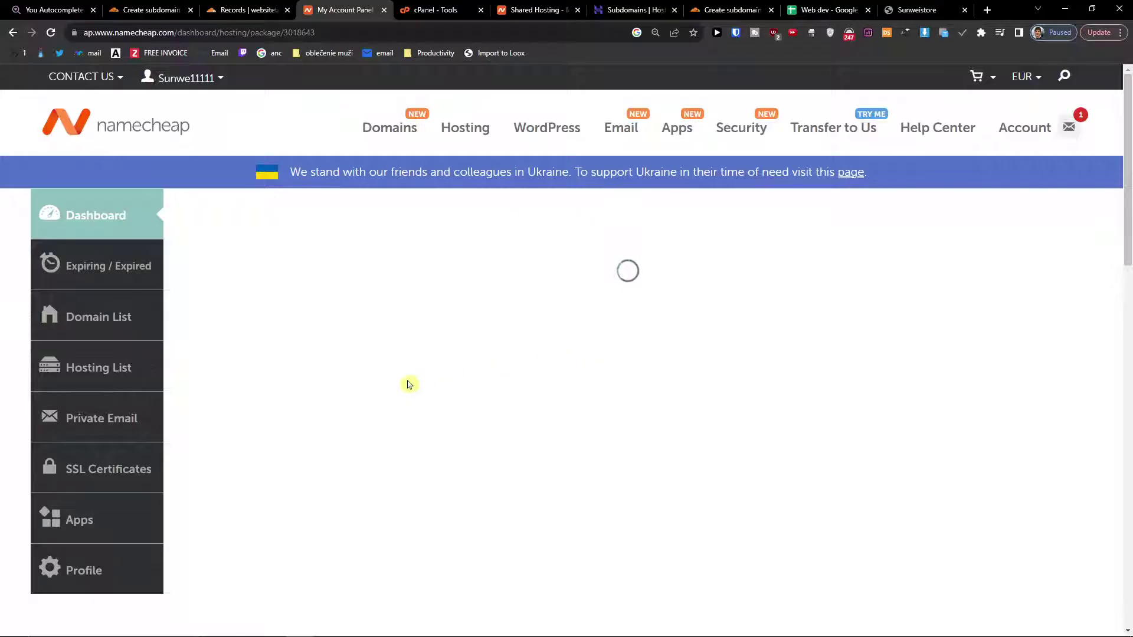
scroll(408, 385, down, 1)
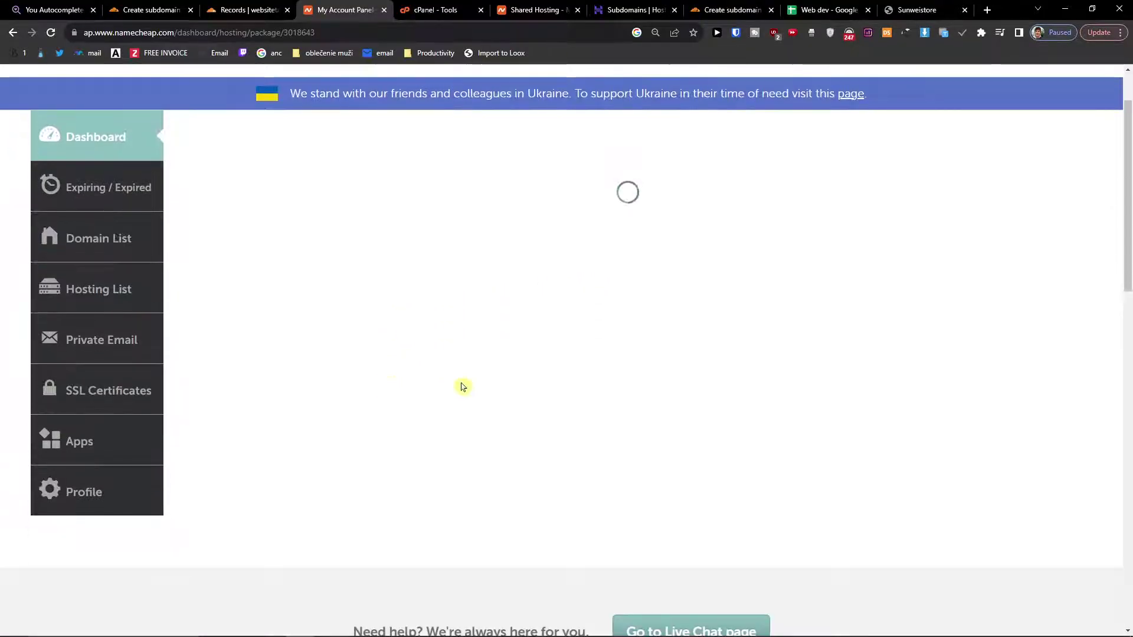
drag(481, 458, 418, 458)
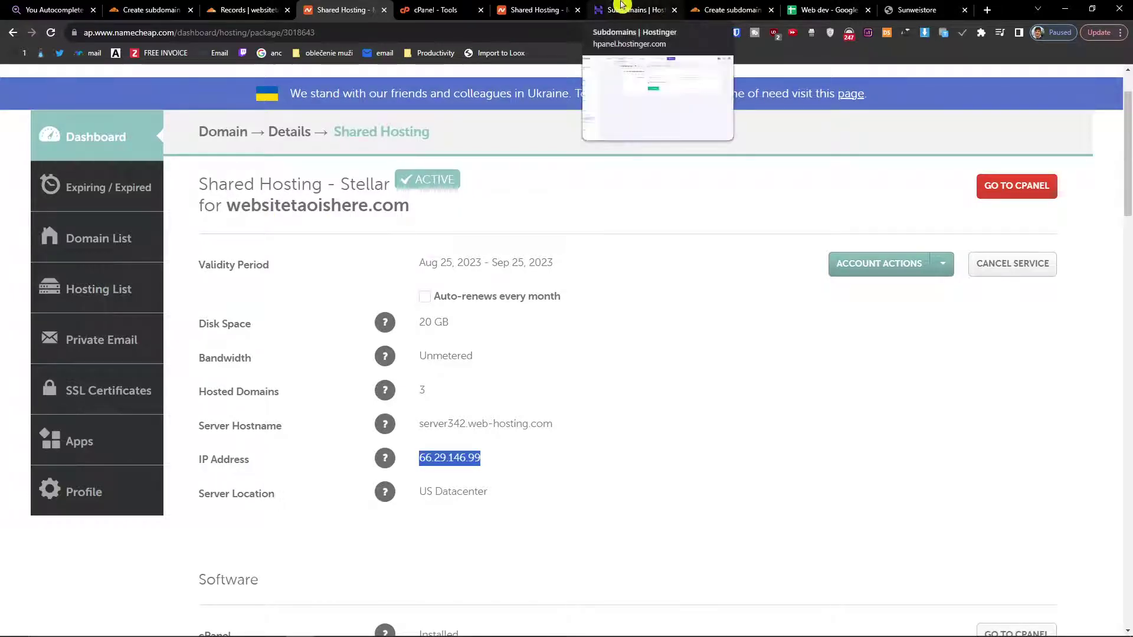
click(622, 10)
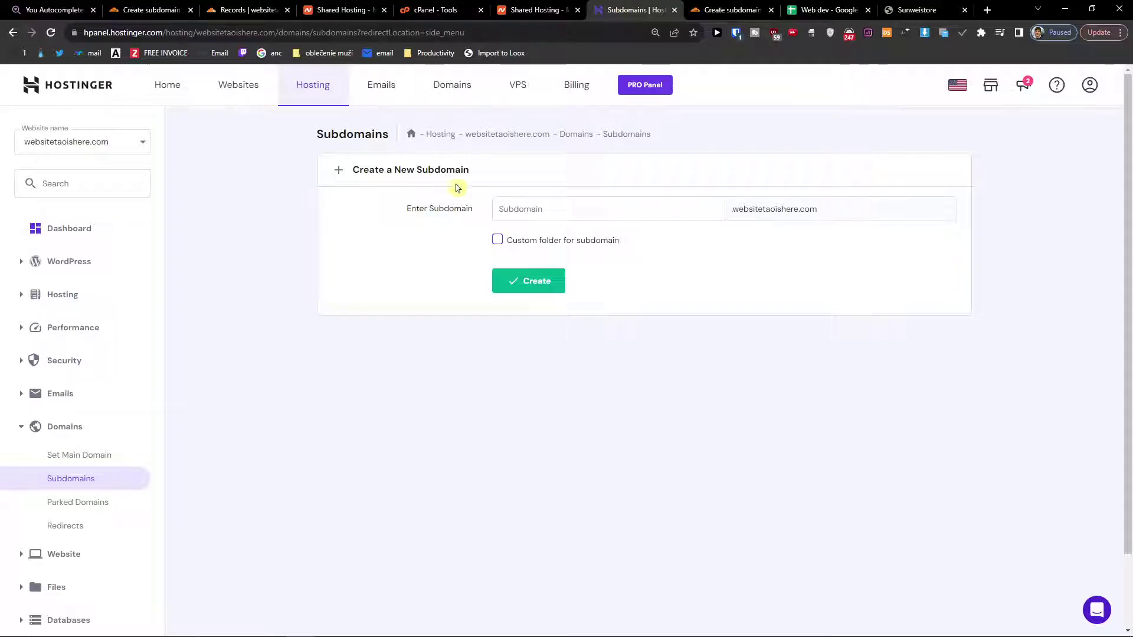
Step: Show Hostinger's plan details for websitetaoishere.com, with website IP 154.56.47.156
click(313, 85)
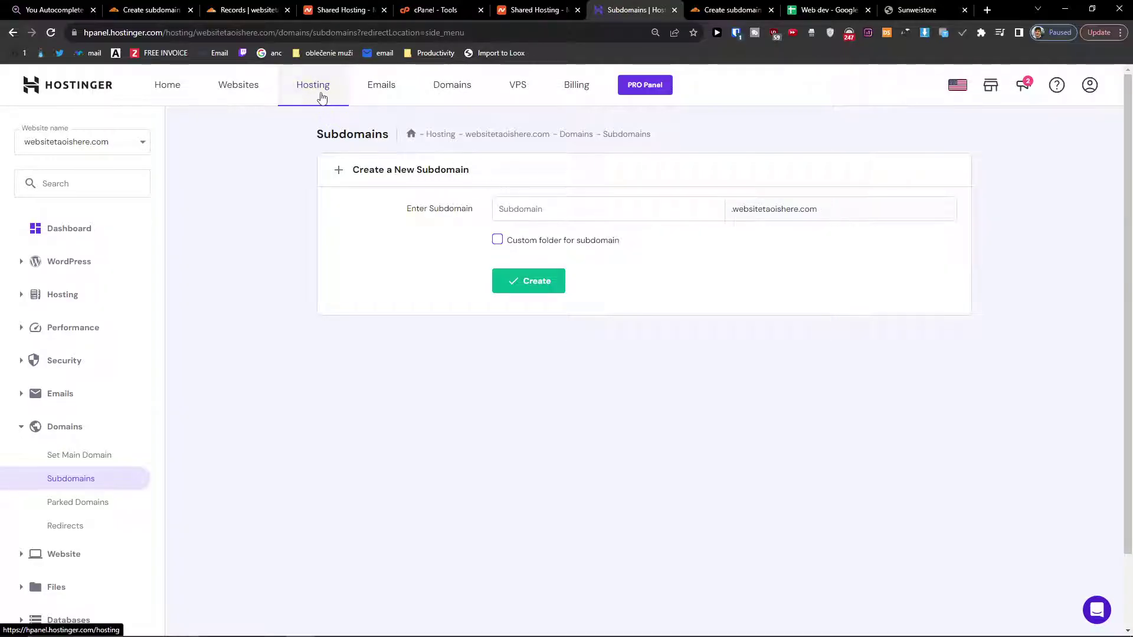
click(238, 85)
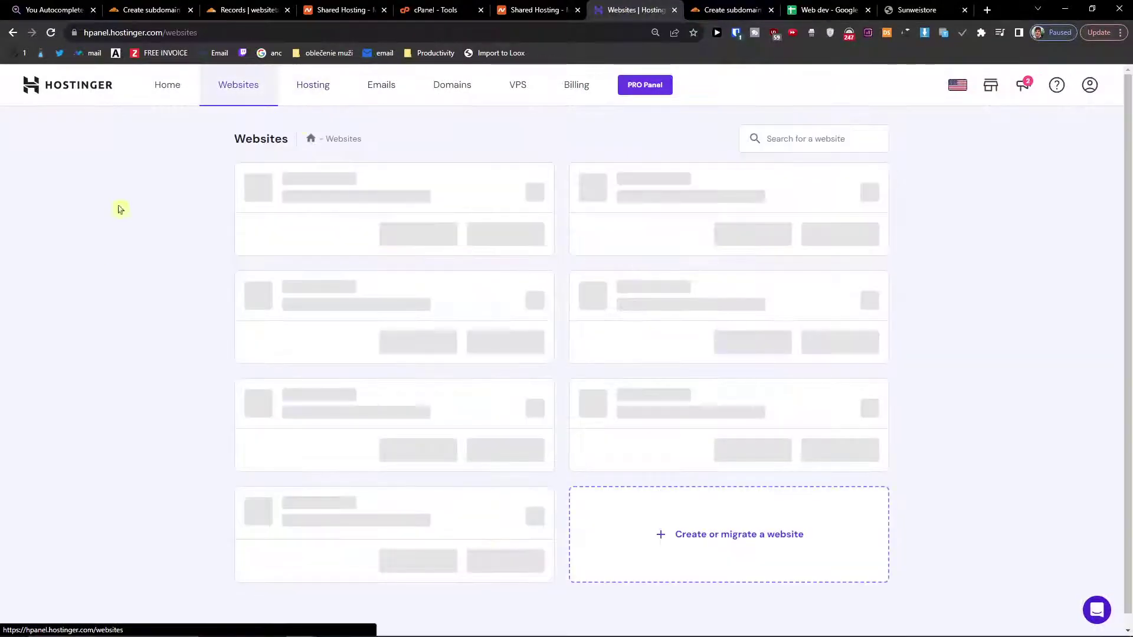
click(520, 236)
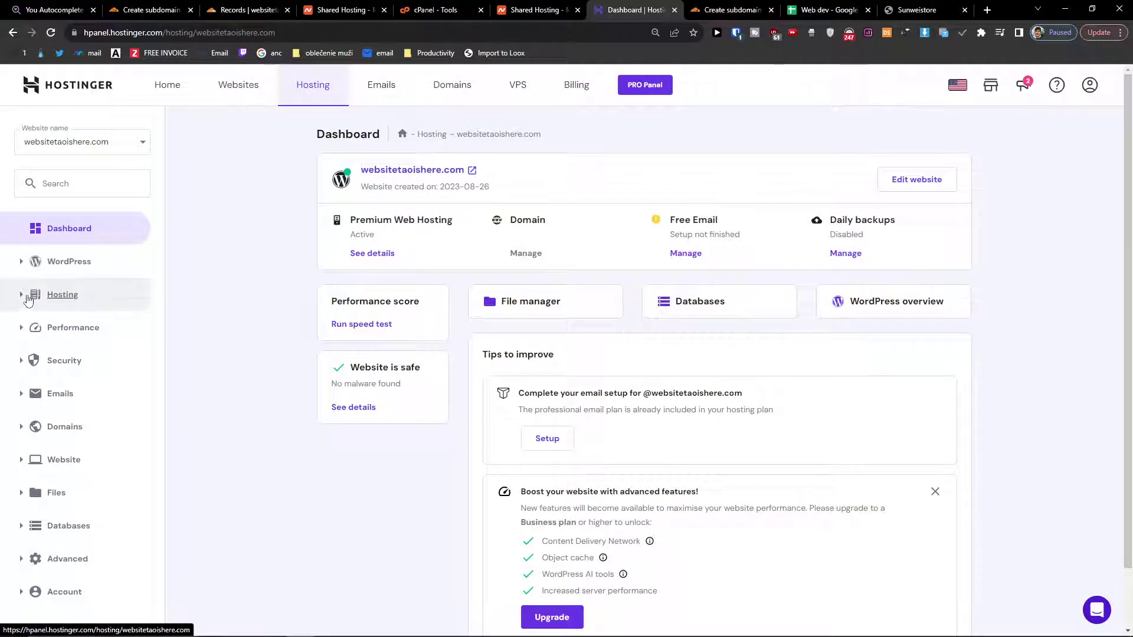
click(34, 295)
click(68, 324)
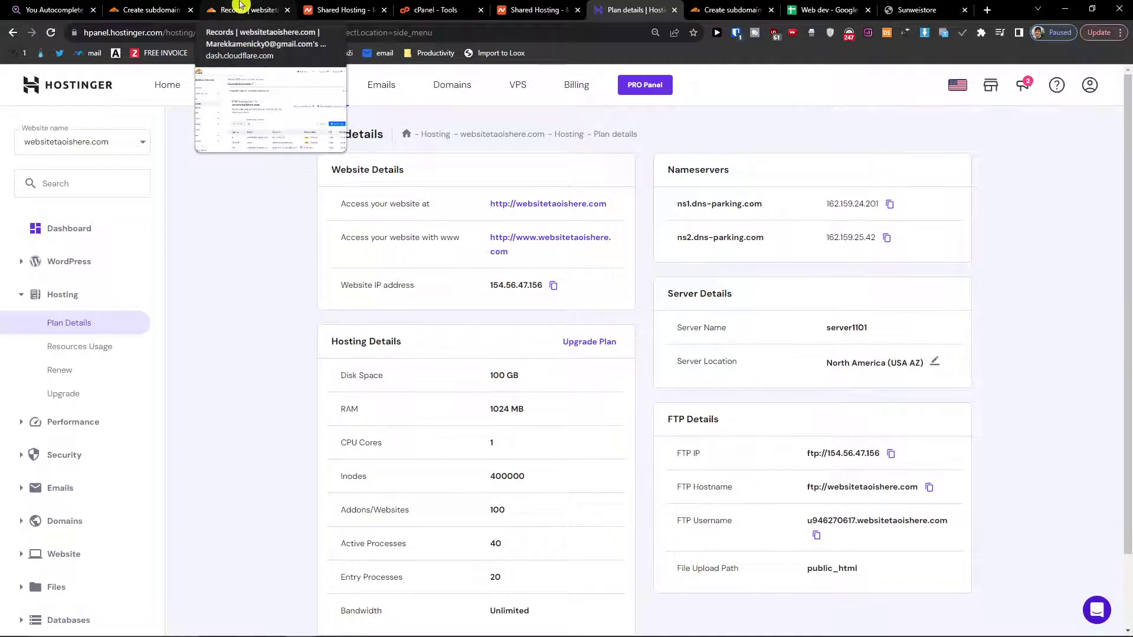
Step: Start a new DNS record in Cloudflare for the domain and view its record types
click(241, 10)
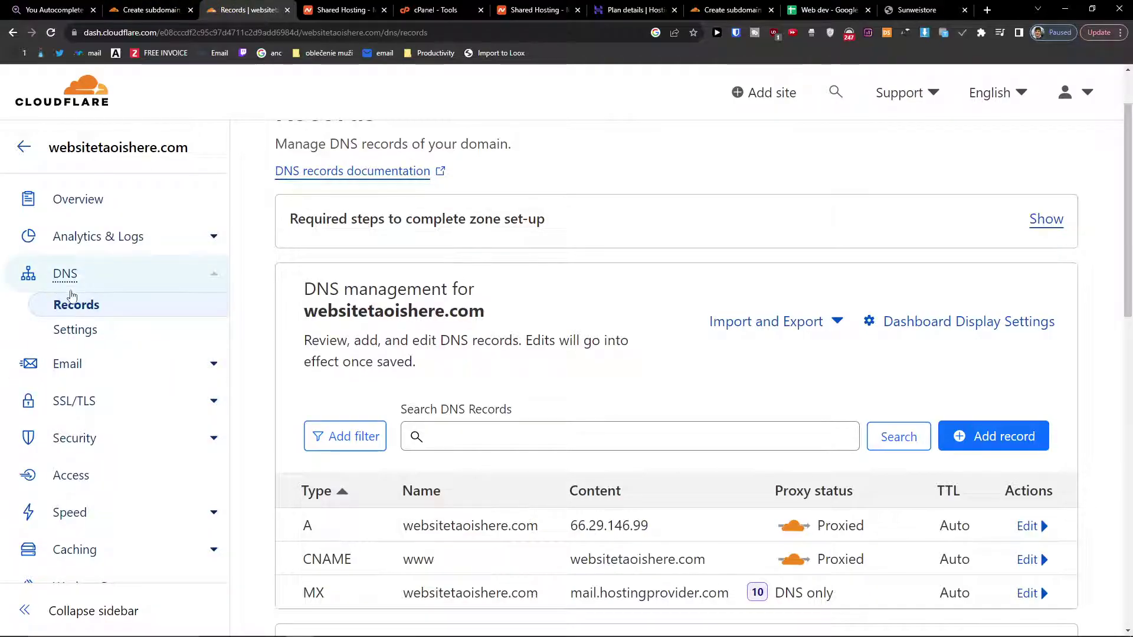
scroll(953, 391, down, 1)
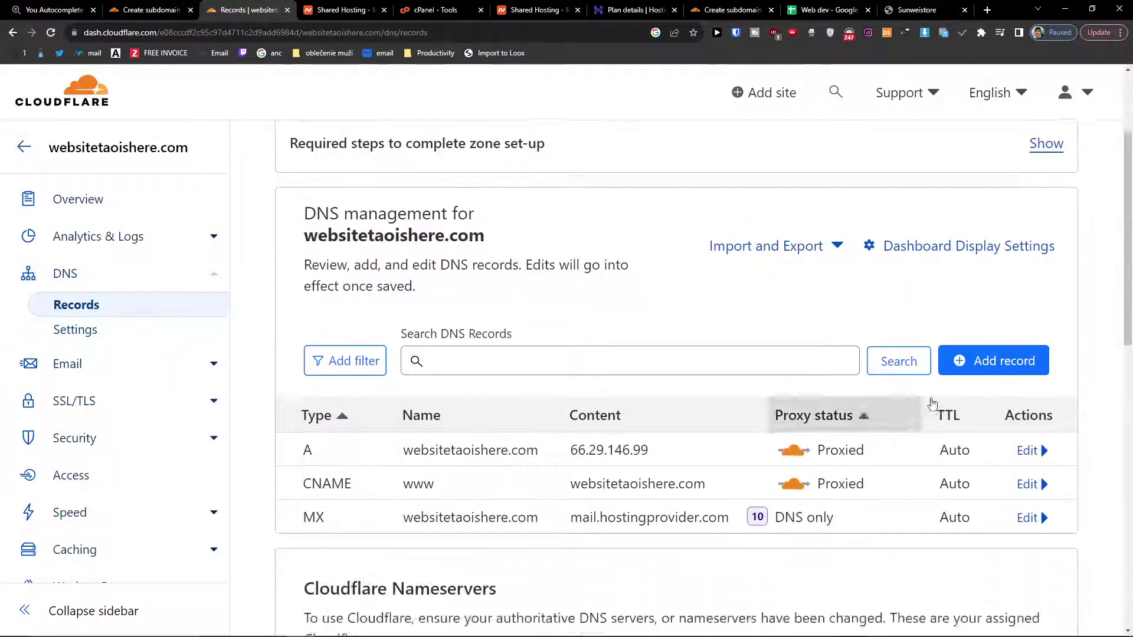
click(994, 357)
click(377, 472)
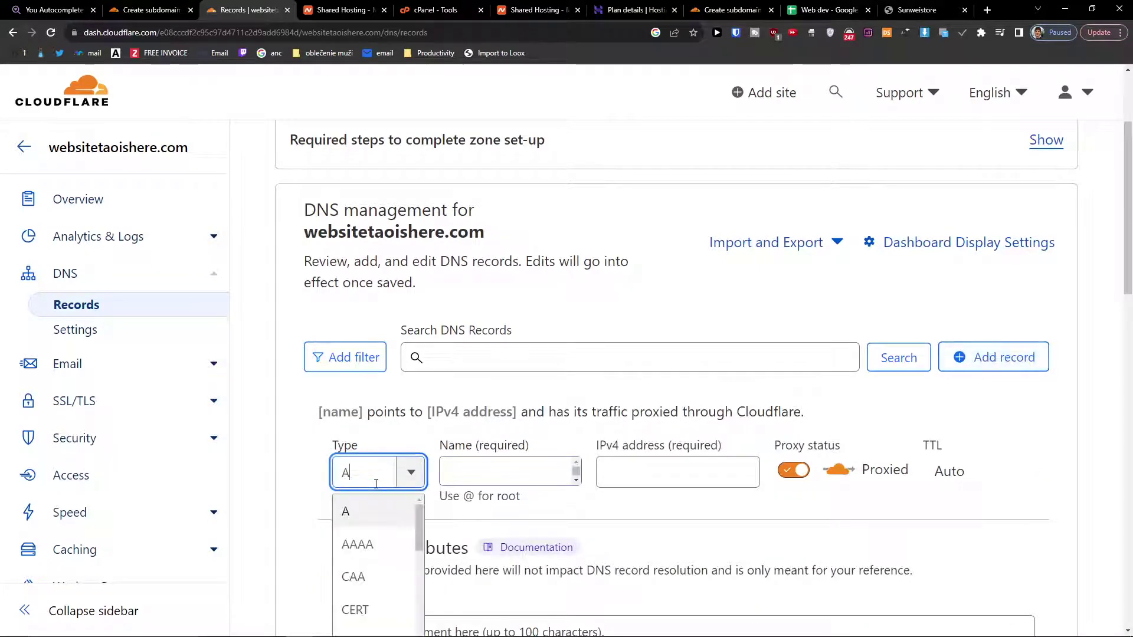
click(146, 10)
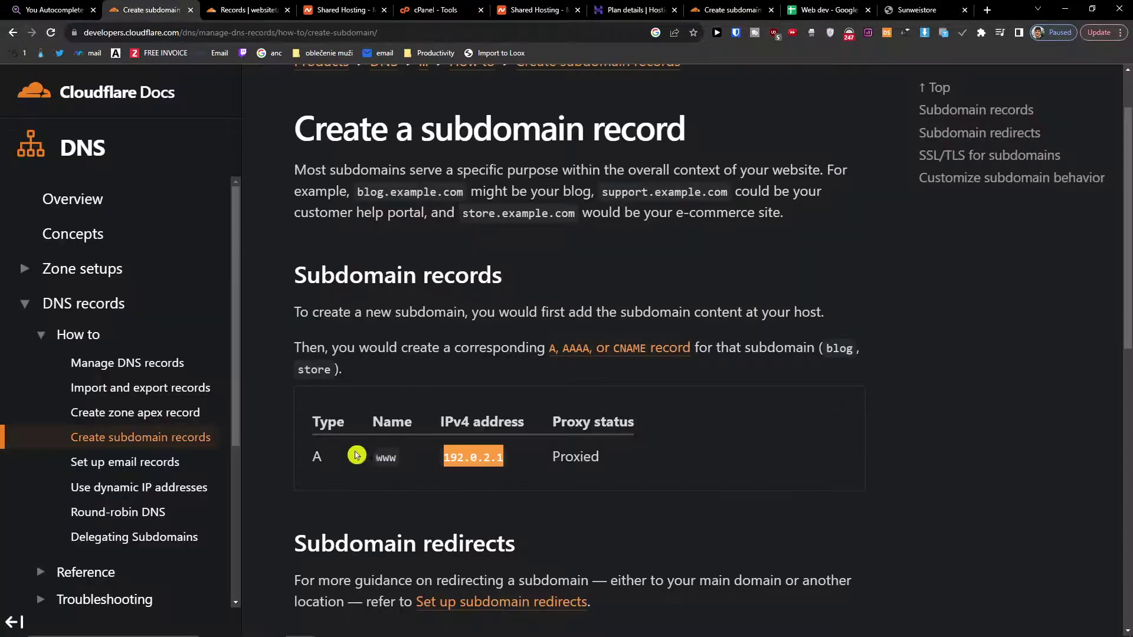
Step: Highlight the docs' subdomain guidance and the example subdomains blog and store
drag(298, 313, 824, 313)
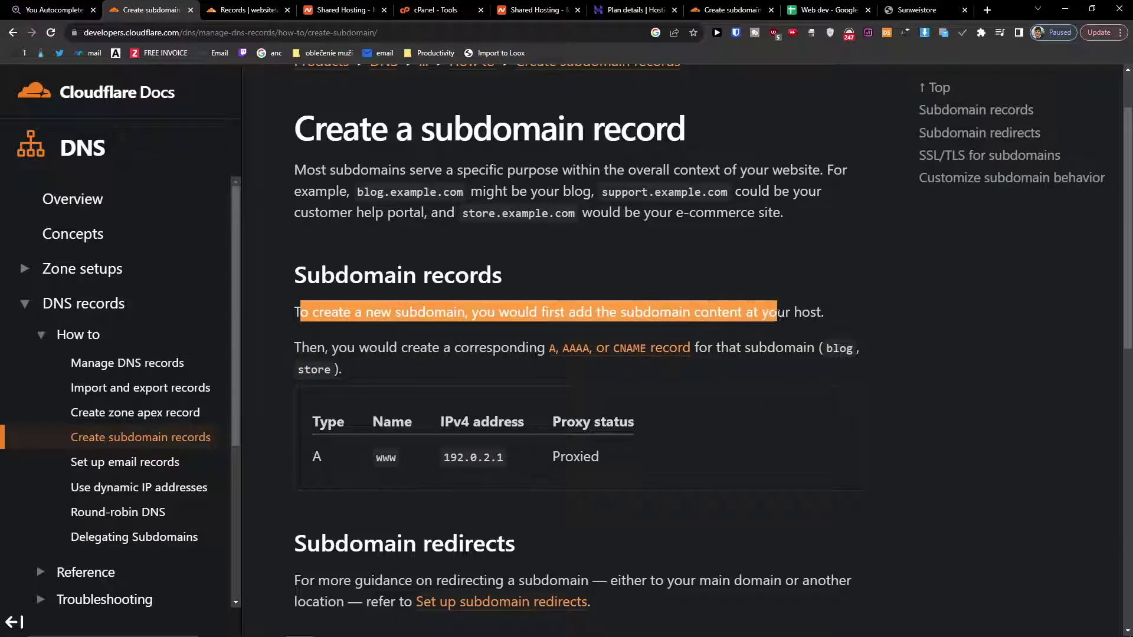
drag(296, 348, 443, 347)
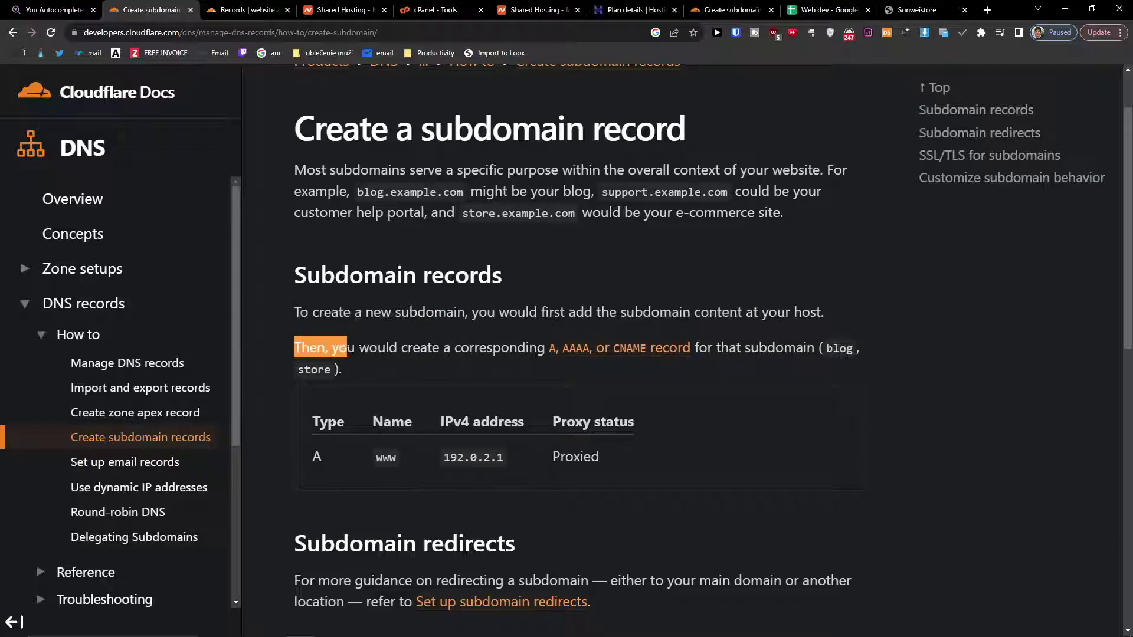
click(451, 347)
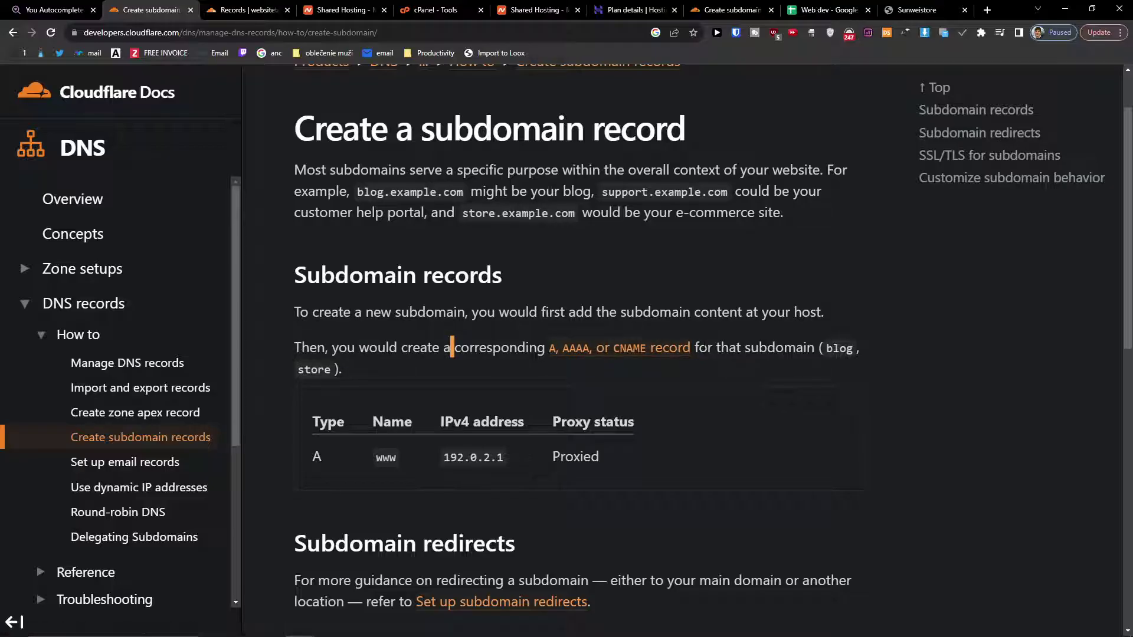
double_click(838, 348)
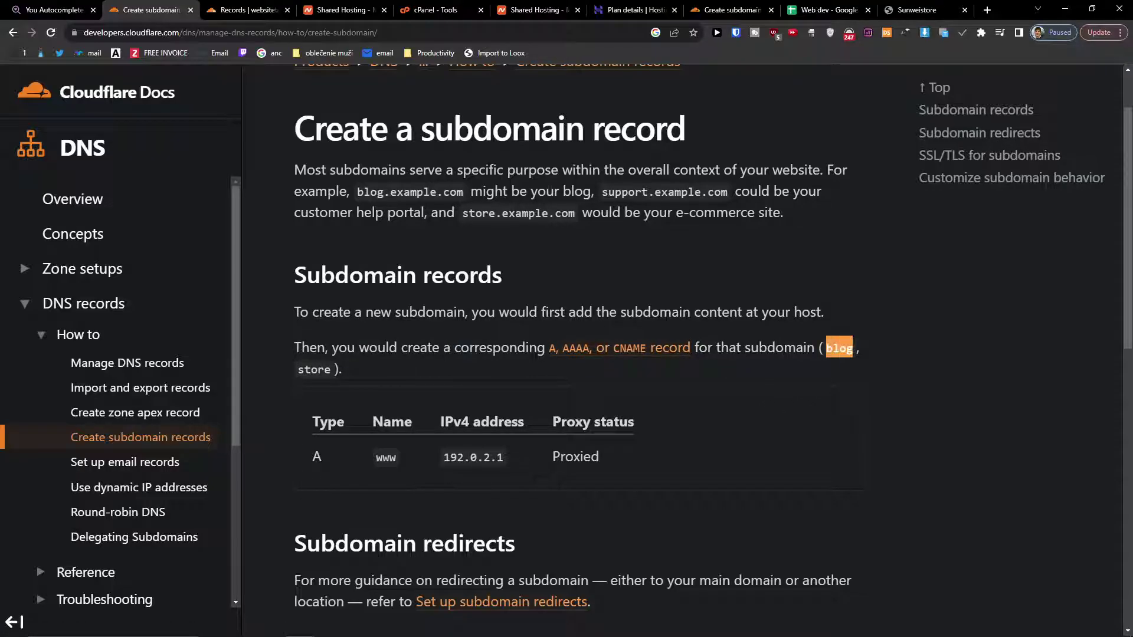
double_click(314, 369)
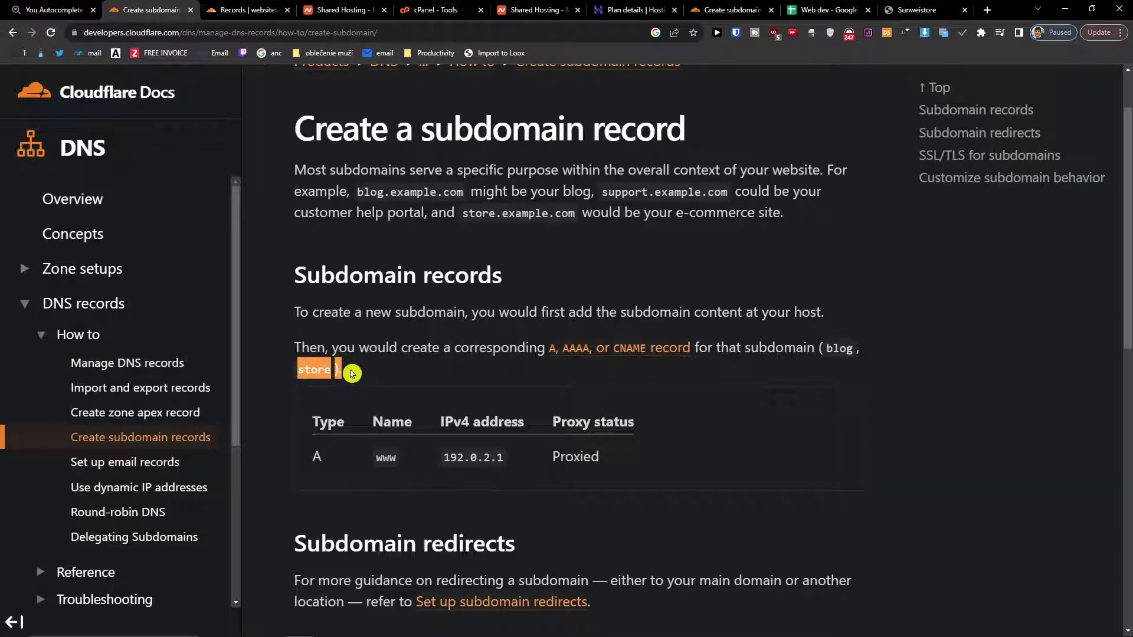
click(372, 372)
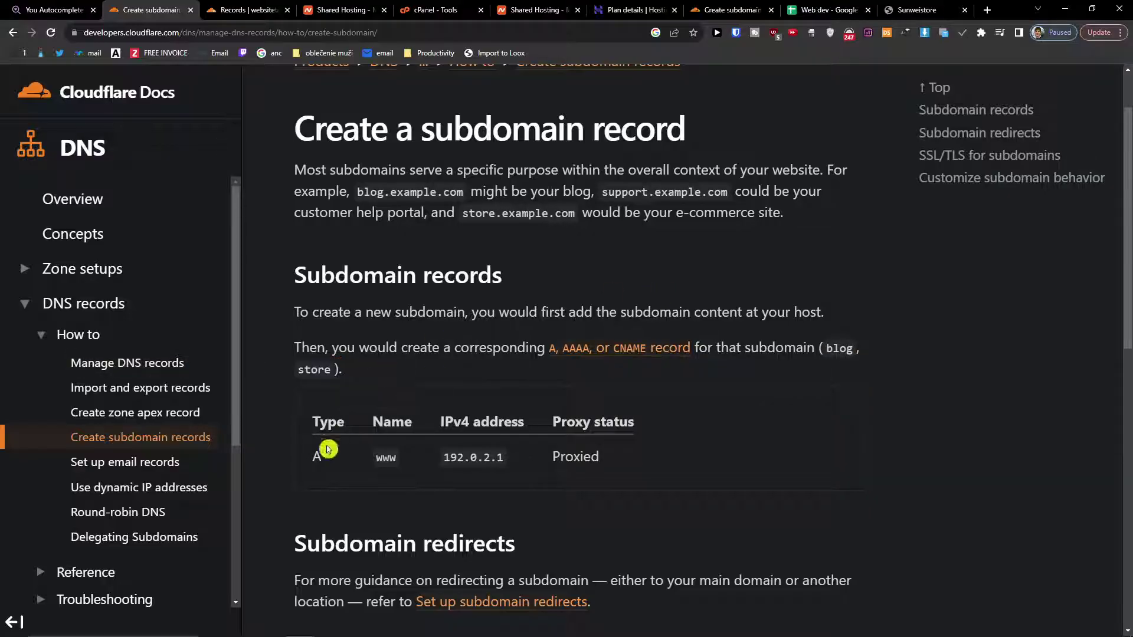
Step: Highlight the example A record's type and its IPv4 address 192.0.2.1
drag(317, 456, 329, 450)
click(359, 460)
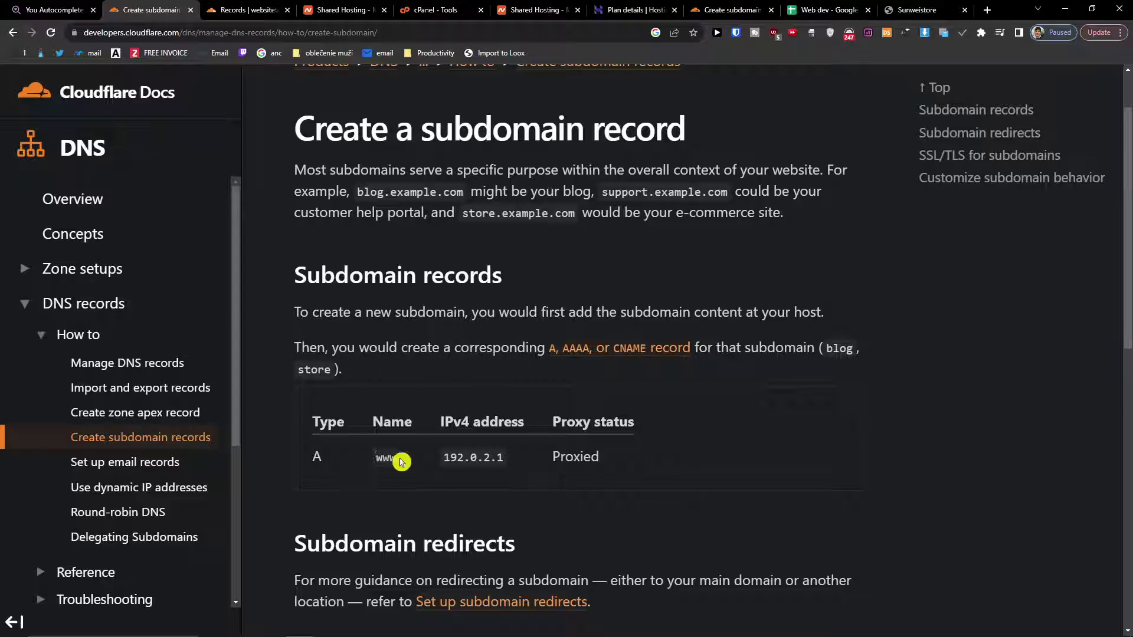
drag(443, 457, 507, 457)
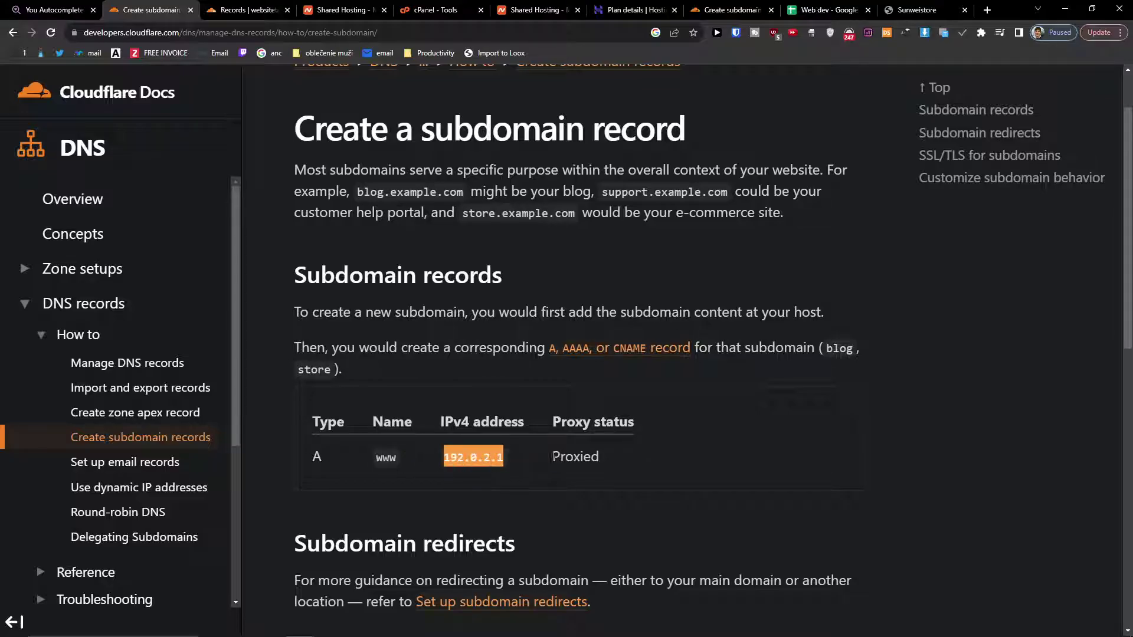
click(249, 9)
Step: Draft an A record 'info' with IP 66.29.146.99 copied from Namecheap, then discard it
click(462, 470)
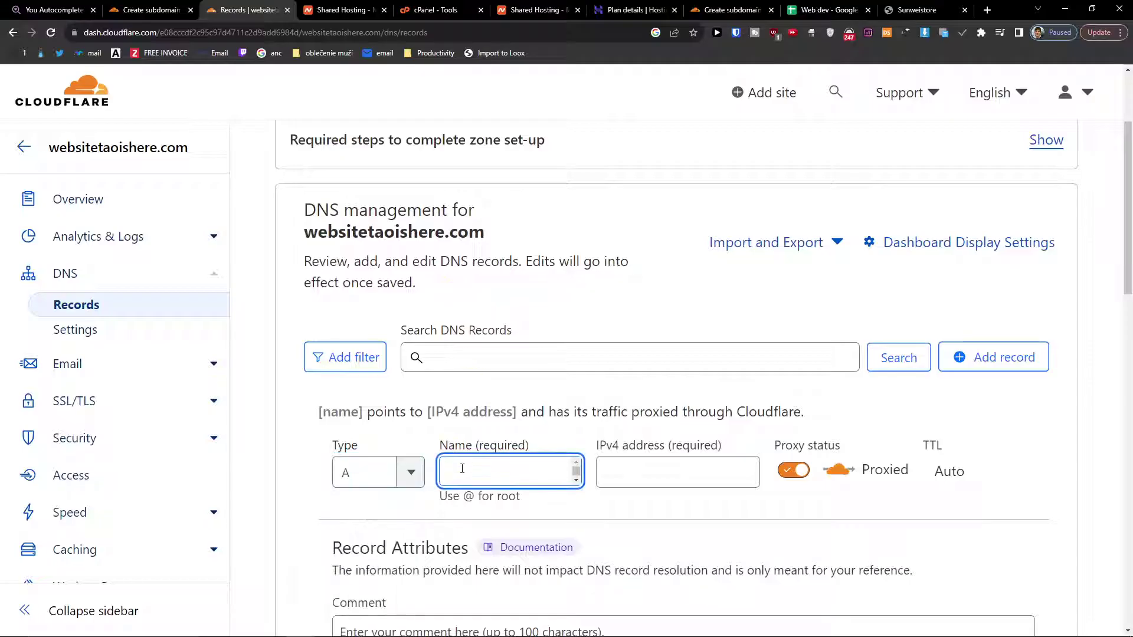
text(info)
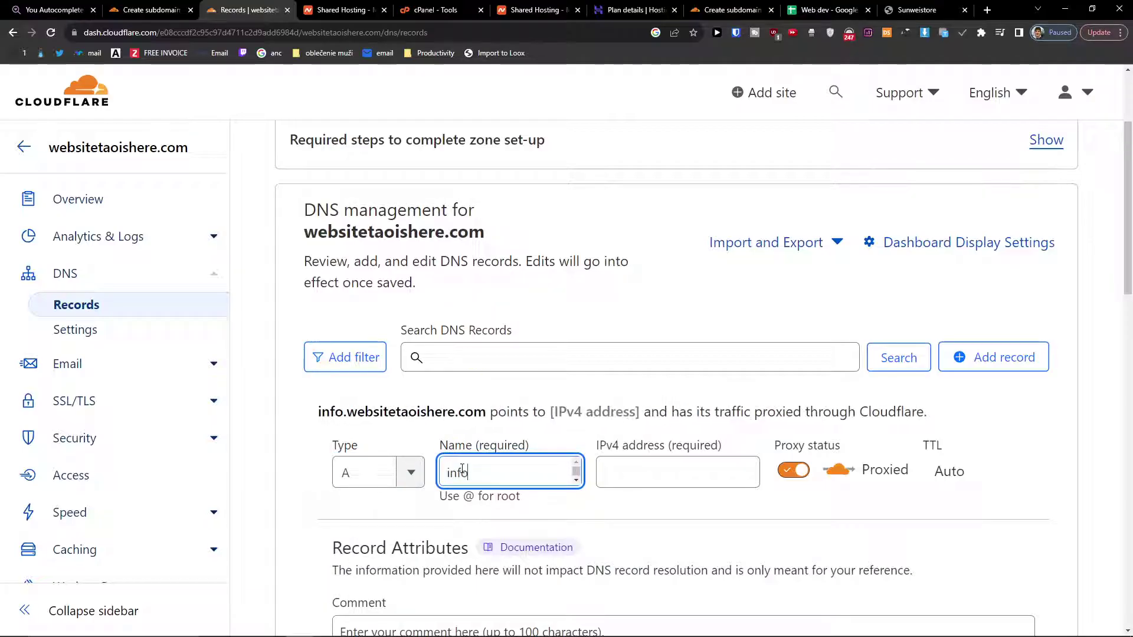
key(Tab)
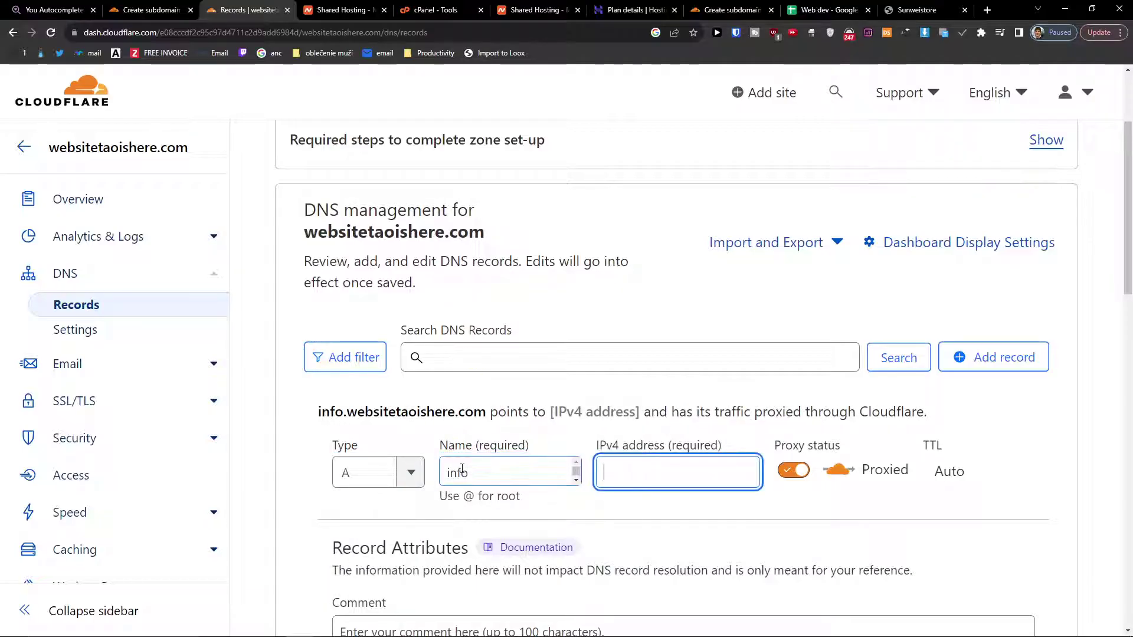
text(66.29.146.99)
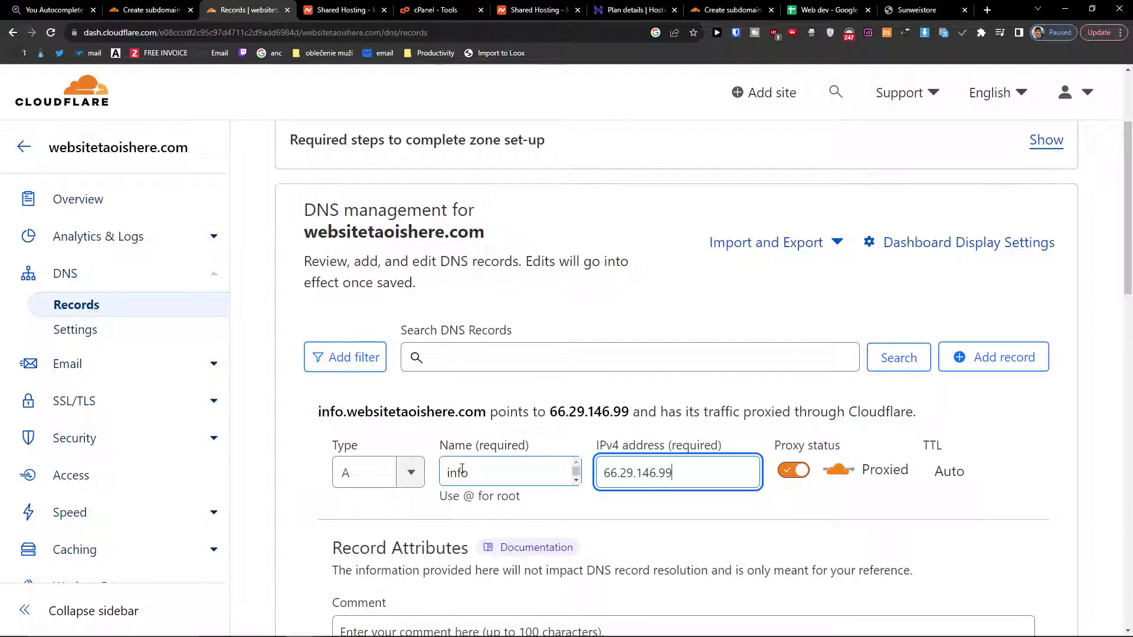
click(341, 10)
drag(483, 457, 419, 458)
key(ctrl+c)
click(248, 10)
scroll(1027, 390, down, 1)
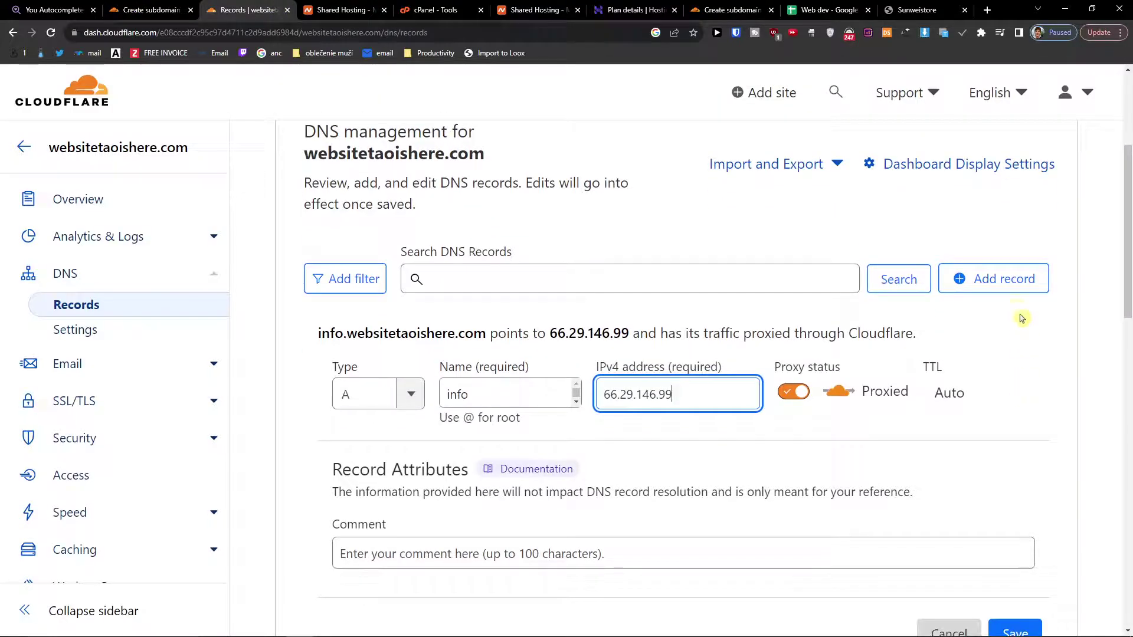
click(1006, 280)
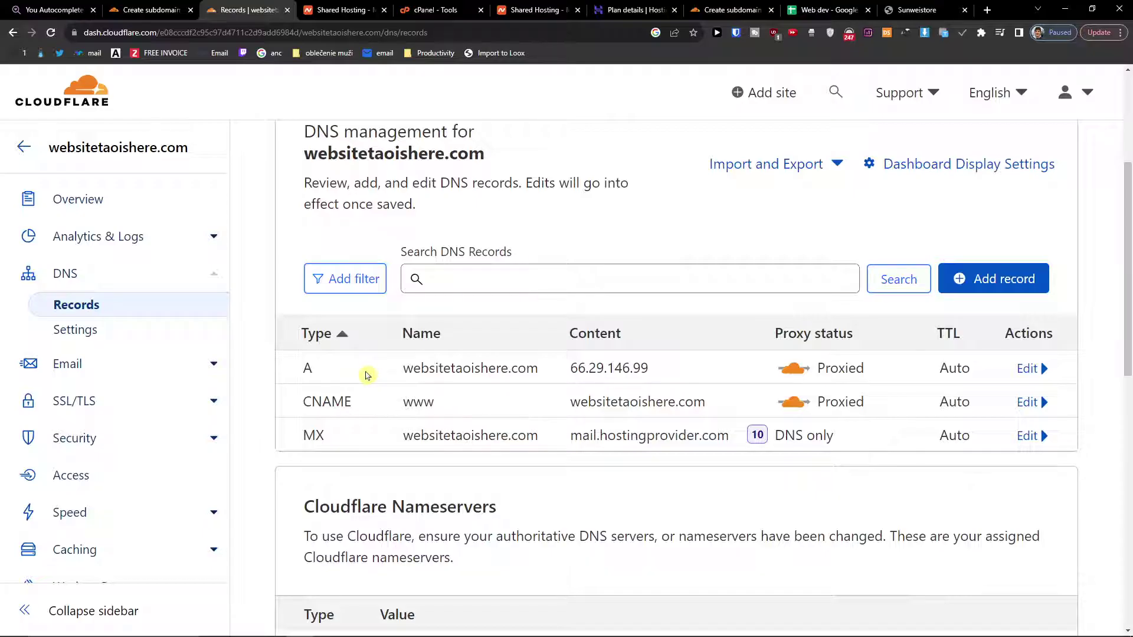
scroll(366, 375, down, 1)
scroll(365, 376, up, 2)
Step: Save a proxied A record 'info' pointing to 66.29.146.99 after checking the preview line
click(354, 356)
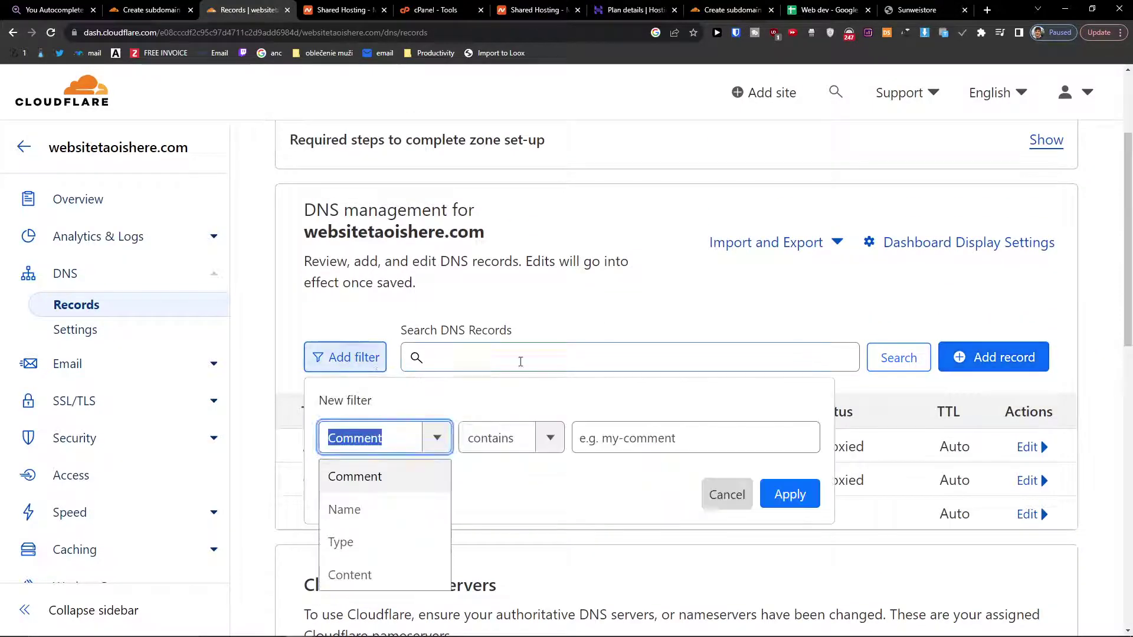
click(521, 359)
click(1004, 357)
scroll(962, 426, down, 2)
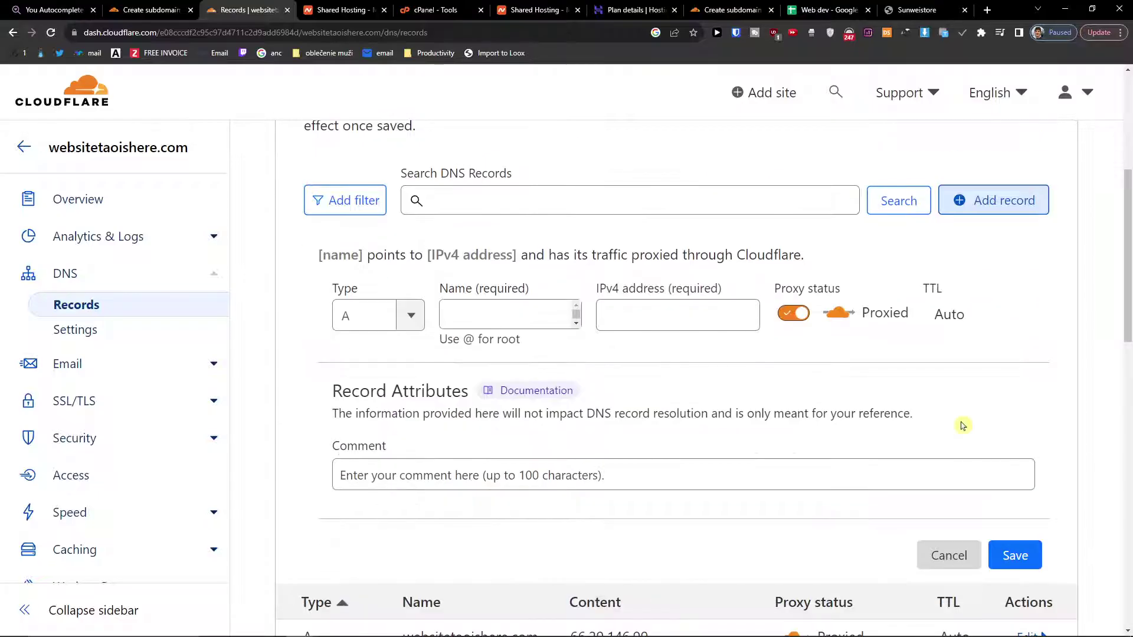
click(378, 316)
click(510, 316)
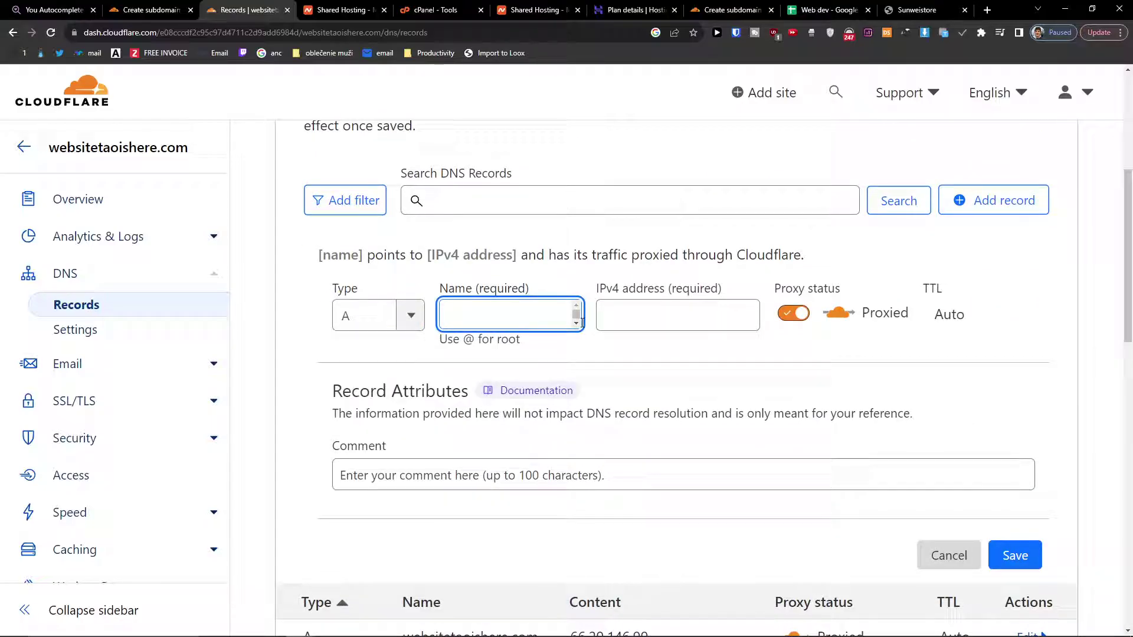
text(info)
click(678, 315)
text(66.29.146.99)
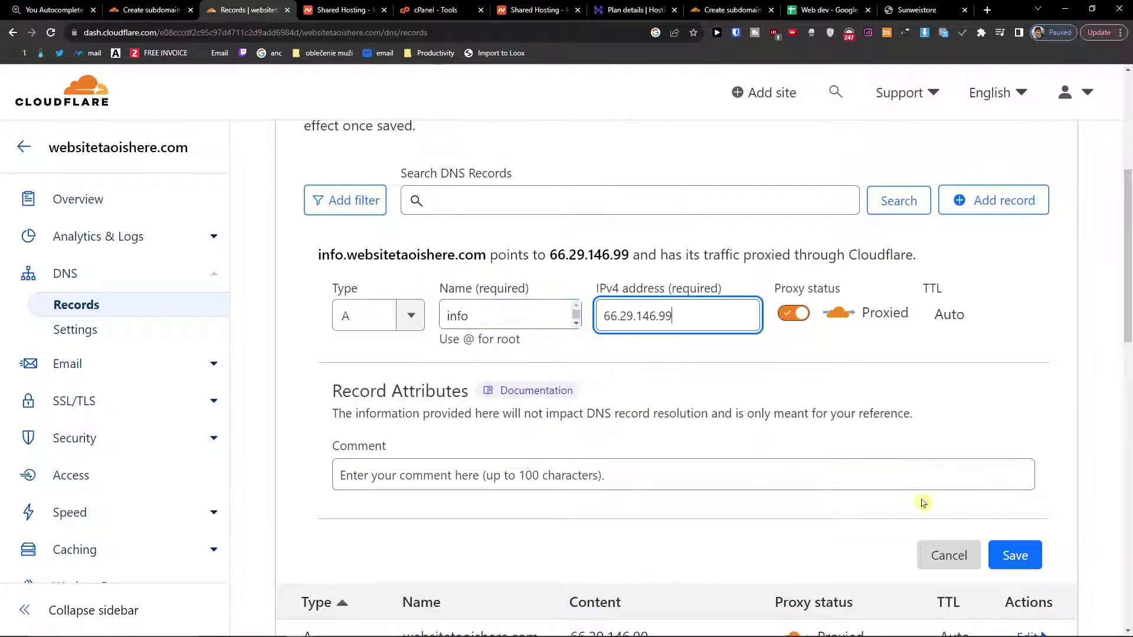
scroll(923, 504, down, 1)
mouse_move(301, 177)
mouse_down()
mouse_move(440, 188)
mouse_move(917, 175)
mouse_up()
click(553, 182)
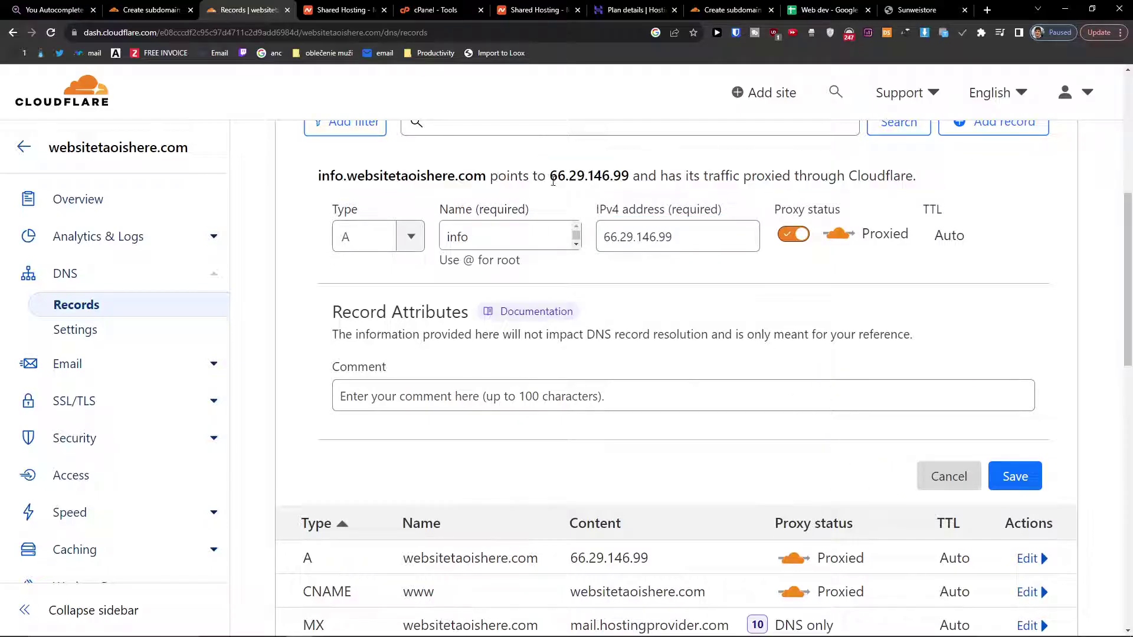
drag(551, 175, 639, 176)
click(1015, 477)
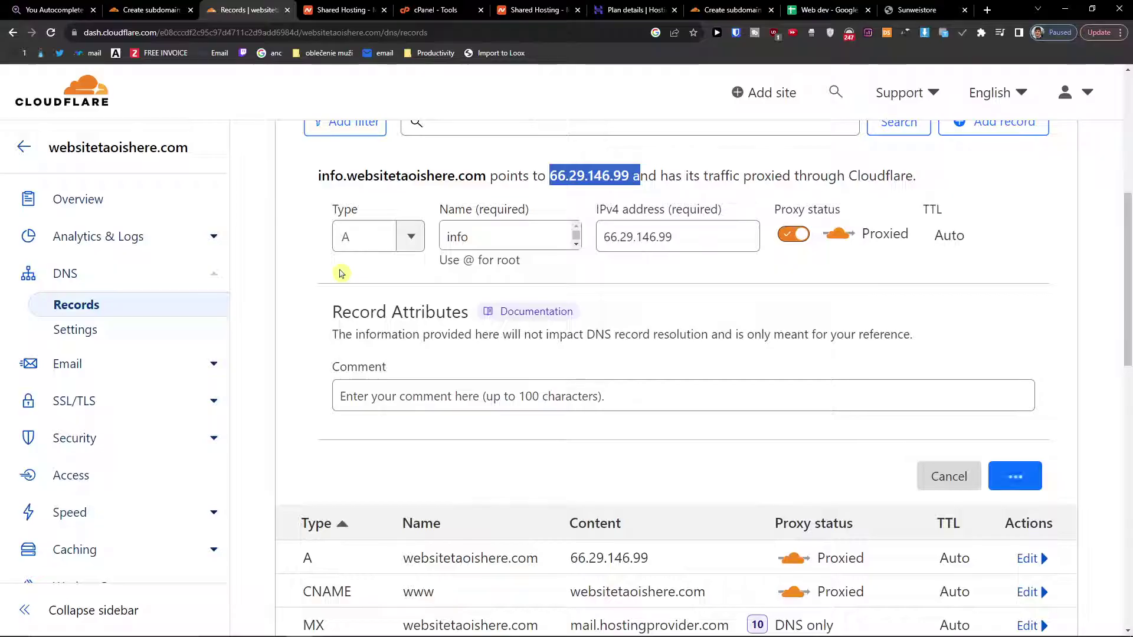
scroll(302, 266, up, 2)
scroll(398, 381, up, 2)
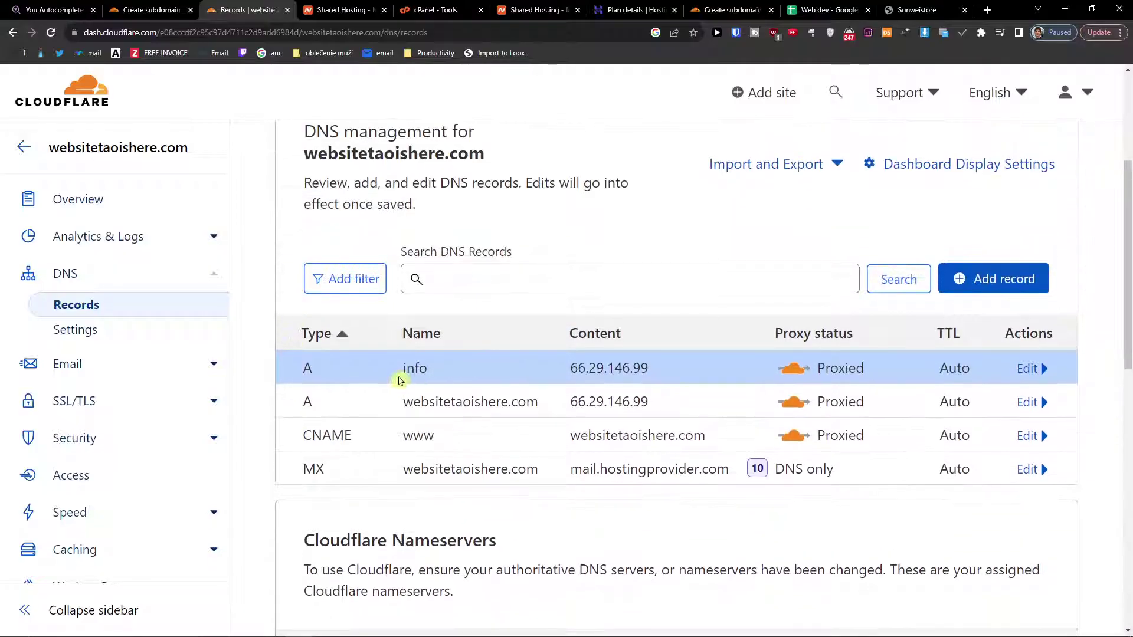
double_click(415, 368)
scroll(414, 369, up, 1)
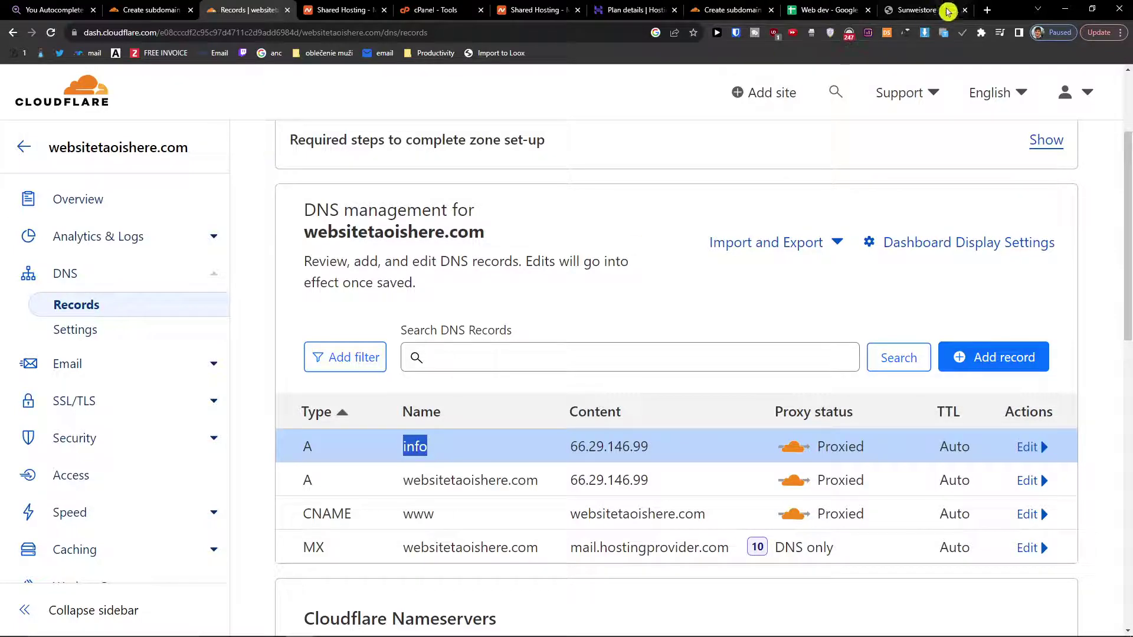
click(986, 10)
key(ctrl+w)
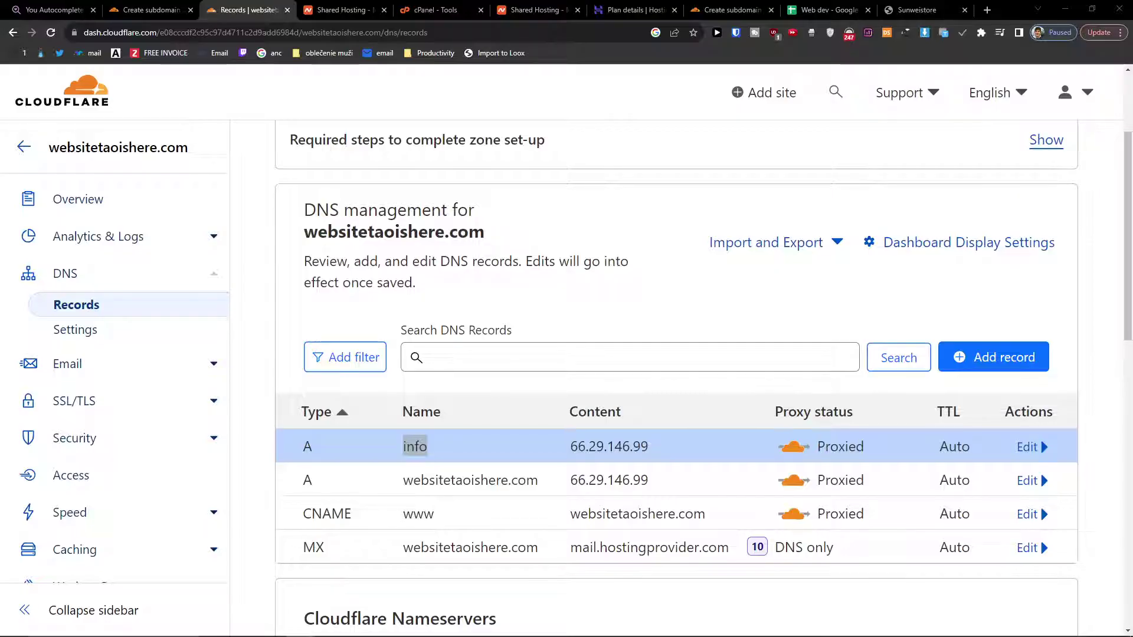
Step: Confirm info.websitetaoishere.com shows the hosting's default SORRY page, then close that window
mouse_move(346, 289)
mouse_down()
mouse_move(540, 230)
mouse_move(530, 212)
mouse_up()
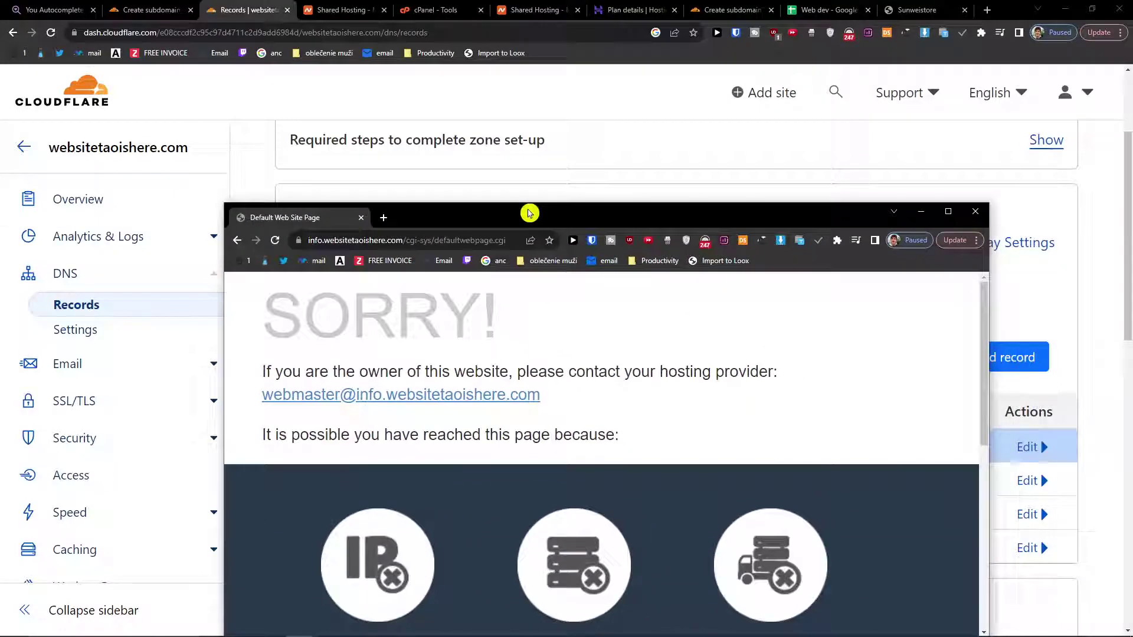
click(976, 210)
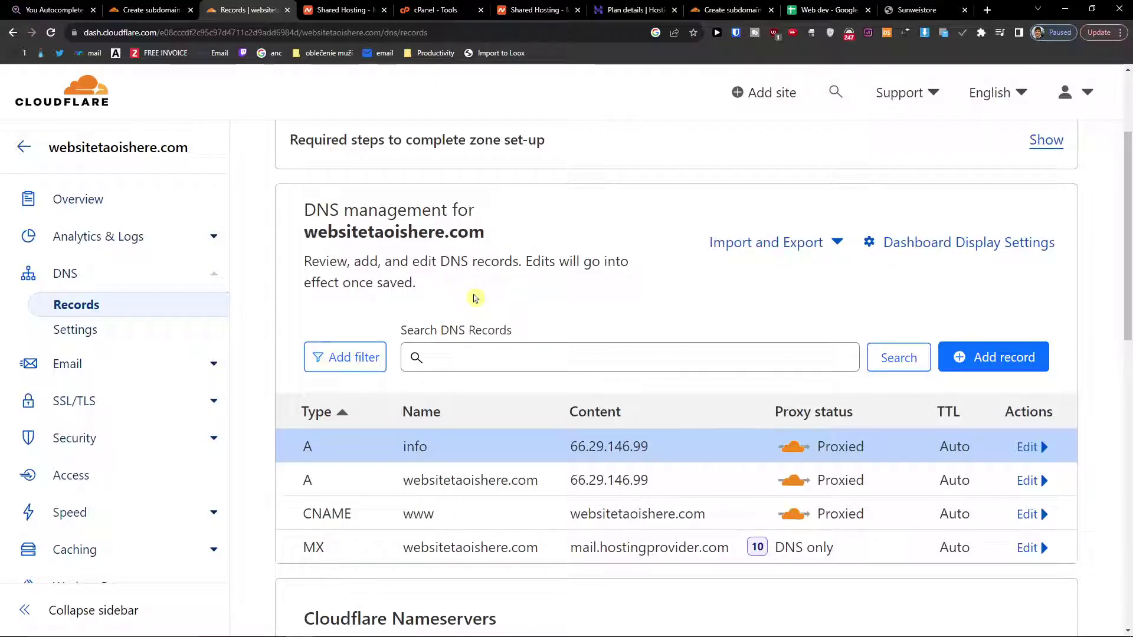
scroll(474, 298, up, 3)
click(151, 10)
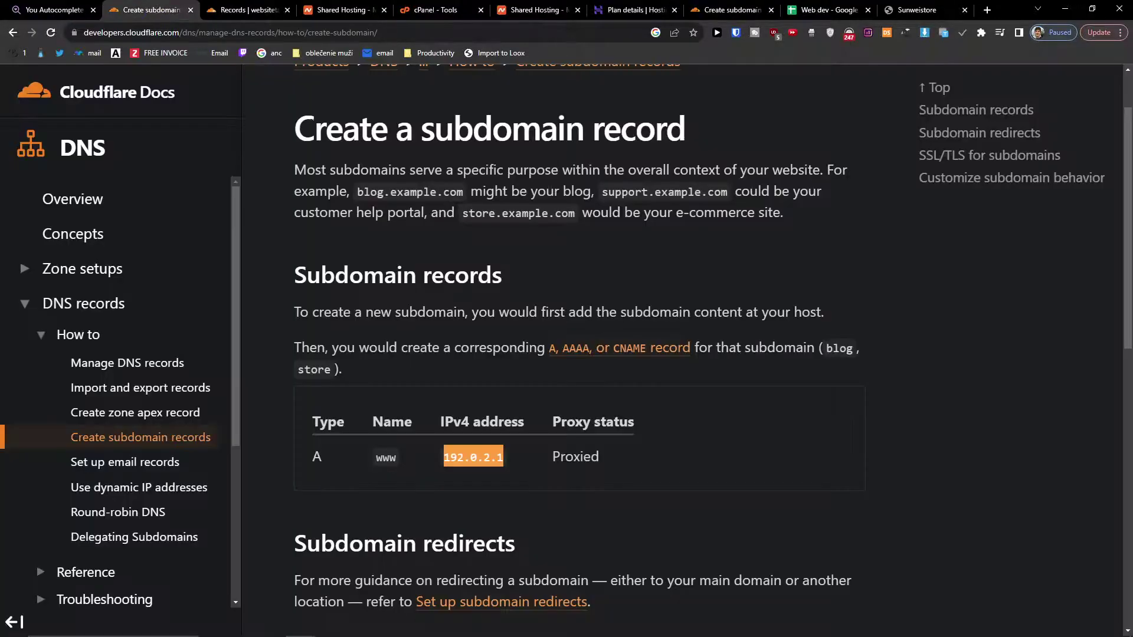
scroll(272, 326, down, 2)
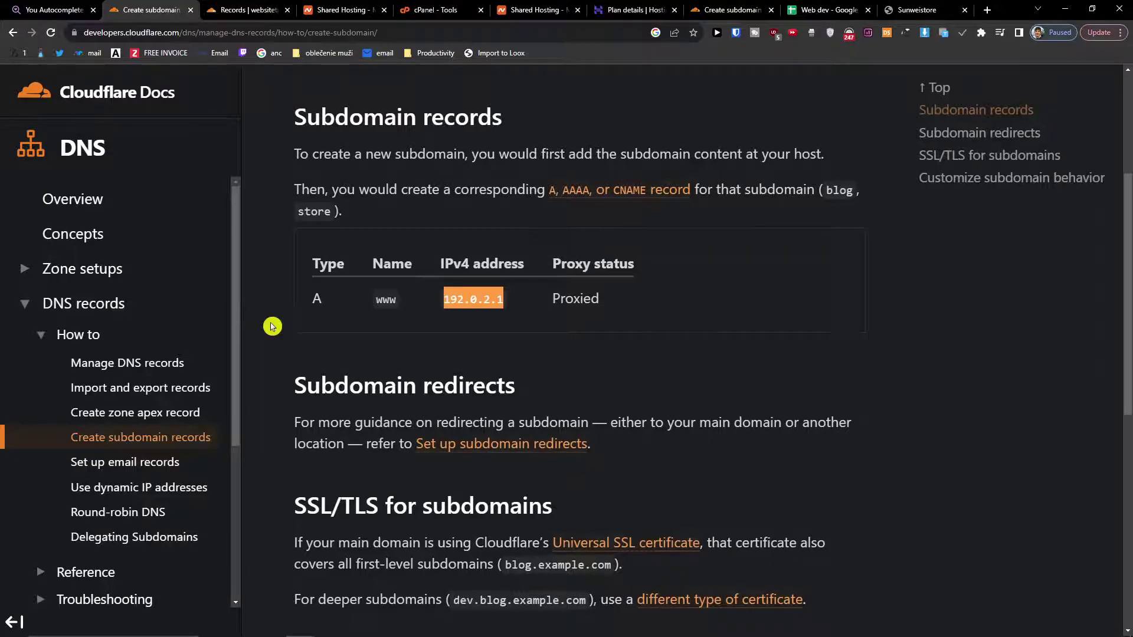
scroll(469, 374, down, 1)
Step: Follow the 'Set up subdomain redirects' link to the www-to-apex redirect steps
click(468, 375)
scroll(455, 366, down, 1)
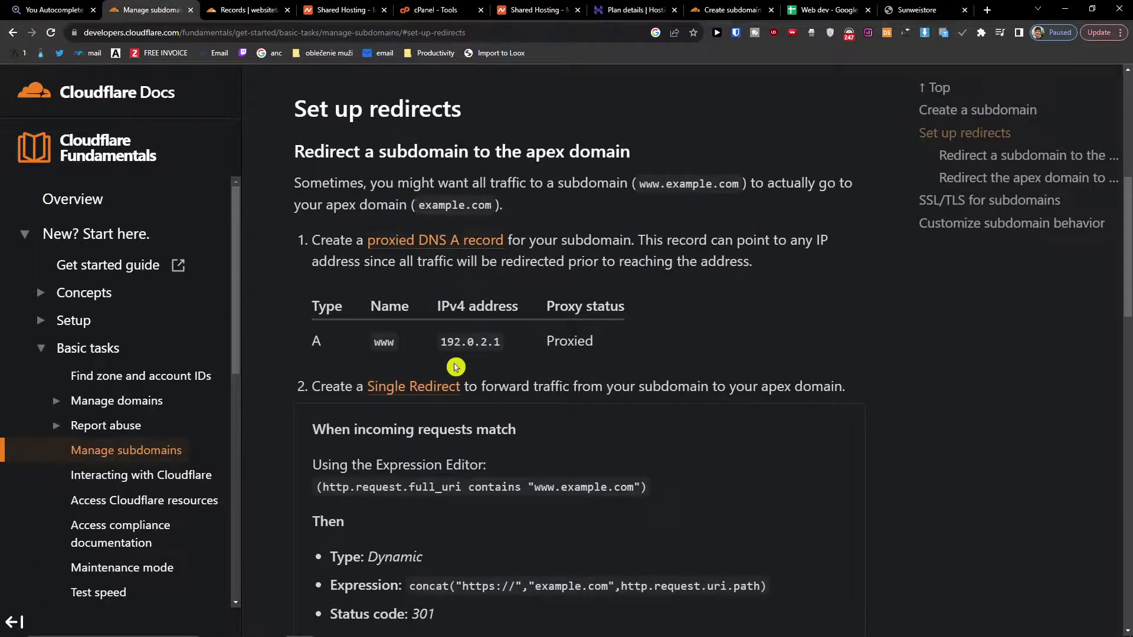
scroll(455, 367, down, 3)
scroll(455, 367, up, 1)
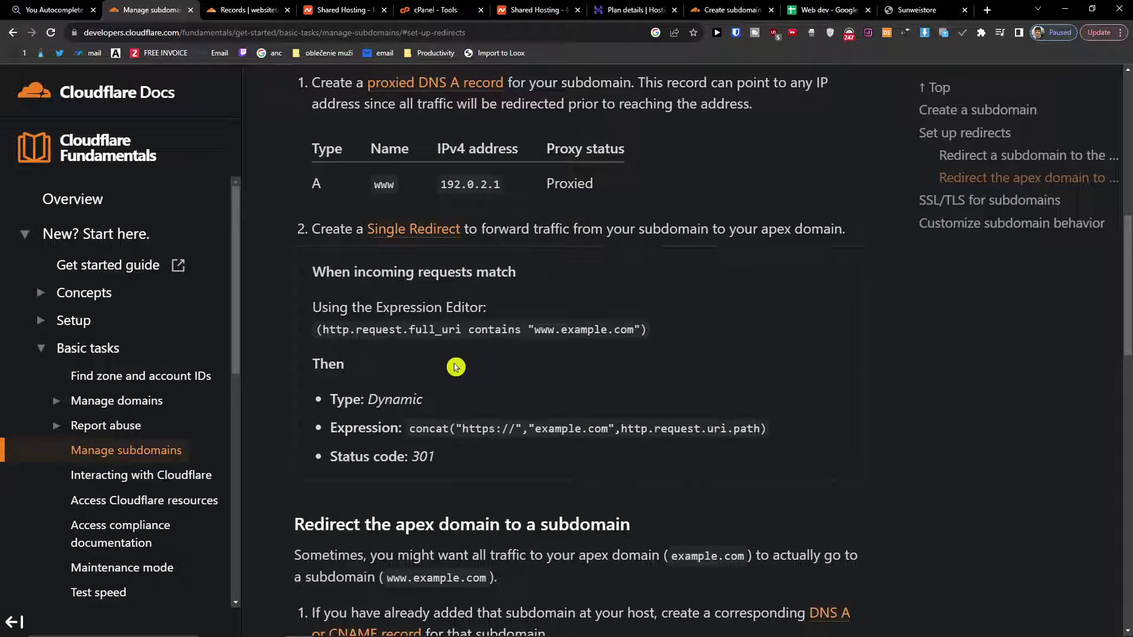